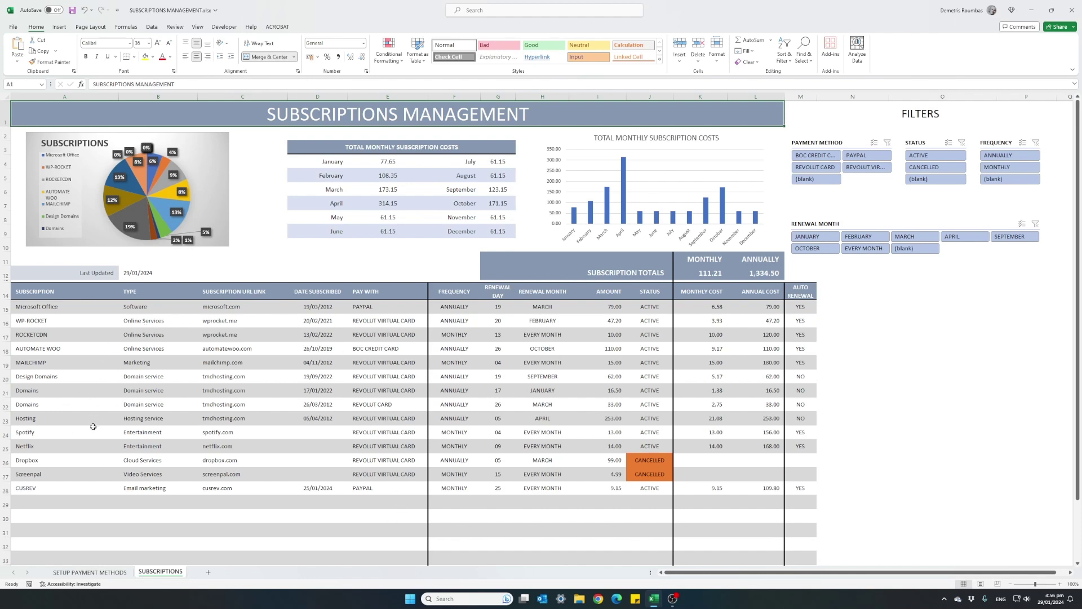
Inspect the Microsoft Office row's name, Software type, URL links and subscription date.
{"action": "left_click", "coordinate": [46, 309]}
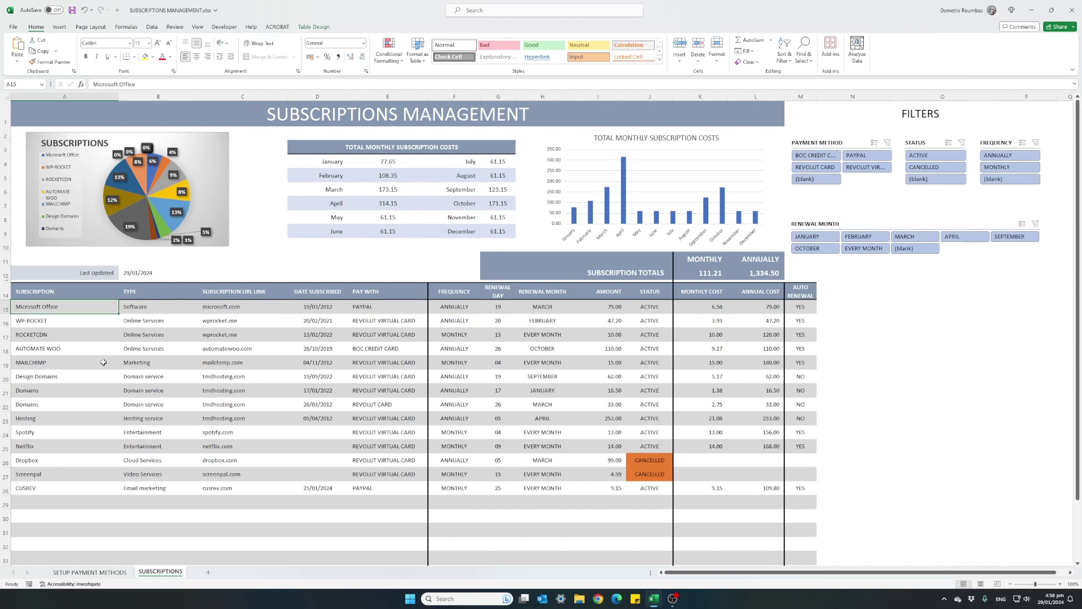
{"action": "left_click", "coordinate": [152, 306]}
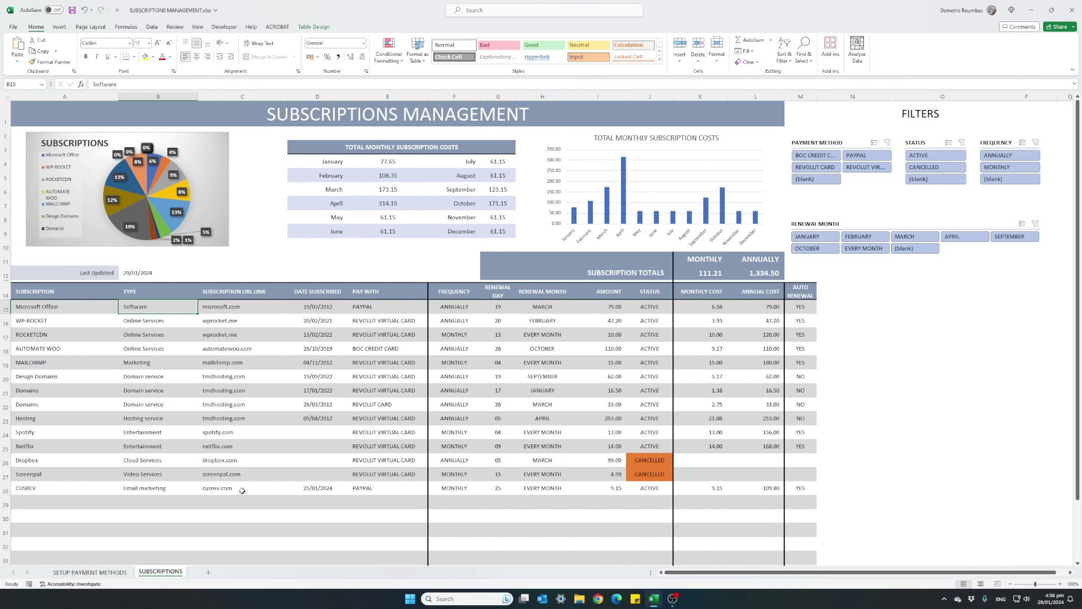
{"action": "left_click_drag", "start_coordinate": [241, 491], "coordinate": [247, 309]}
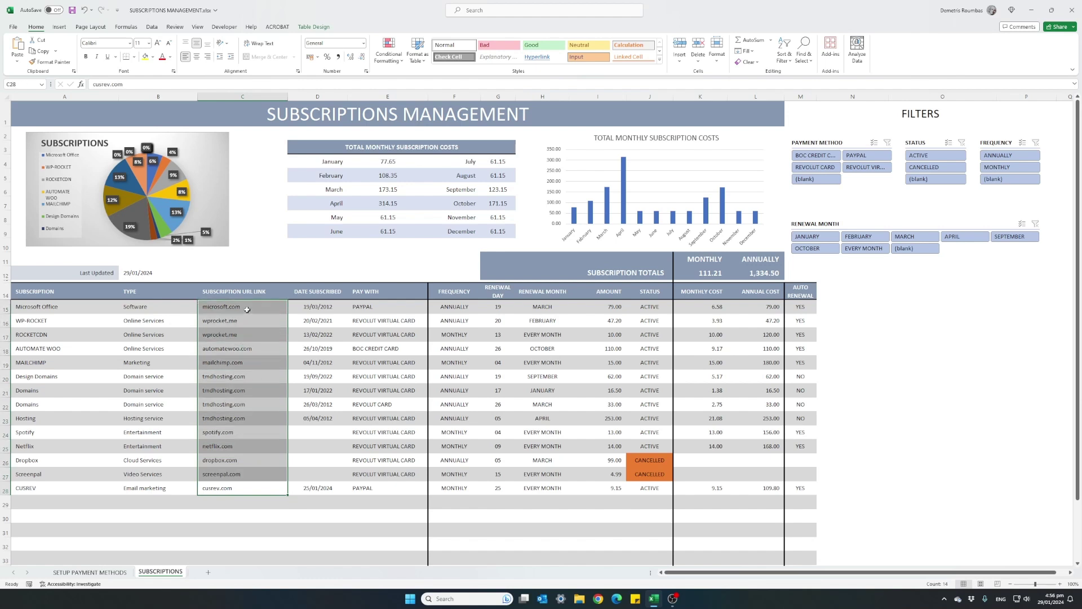
{"action": "left_click", "coordinate": [301, 314]}
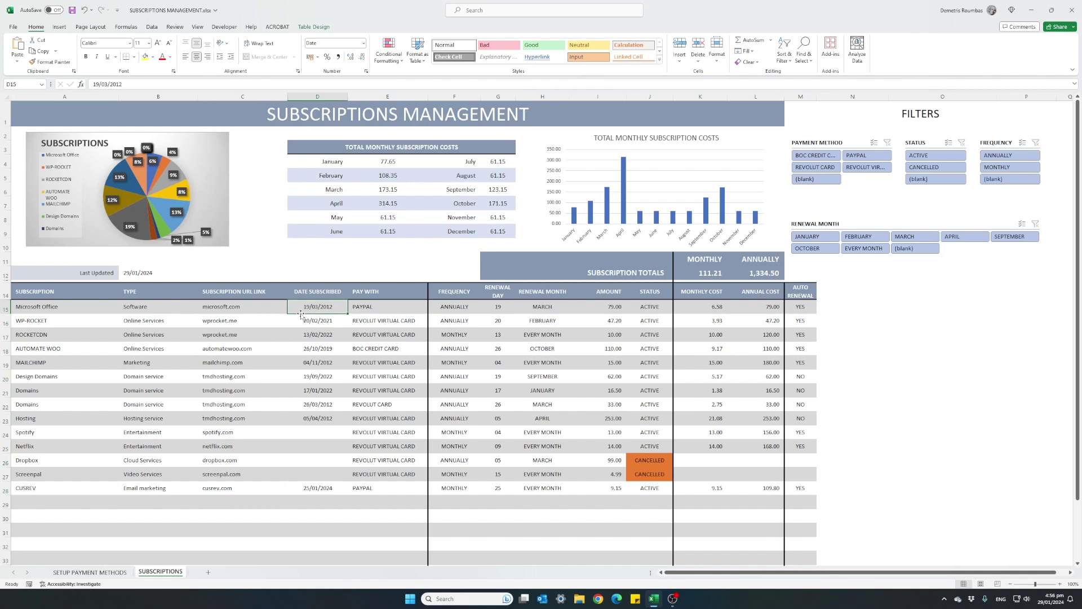
Review the PAYPAL, REVOLUT VIRTUAL CARD and BOC CREDIT CARD payment method entries.
{"action": "left_click", "coordinate": [388, 492]}
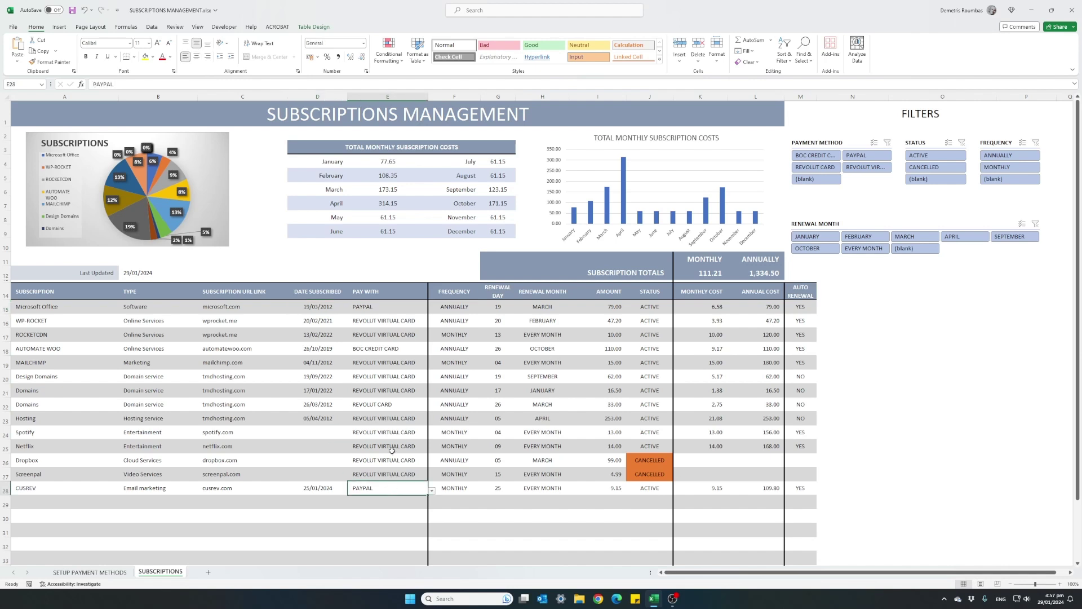
{"action": "left_click", "coordinate": [386, 305]}
{"action": "left_click", "coordinate": [382, 319]}
{"action": "left_click", "coordinate": [383, 349]}
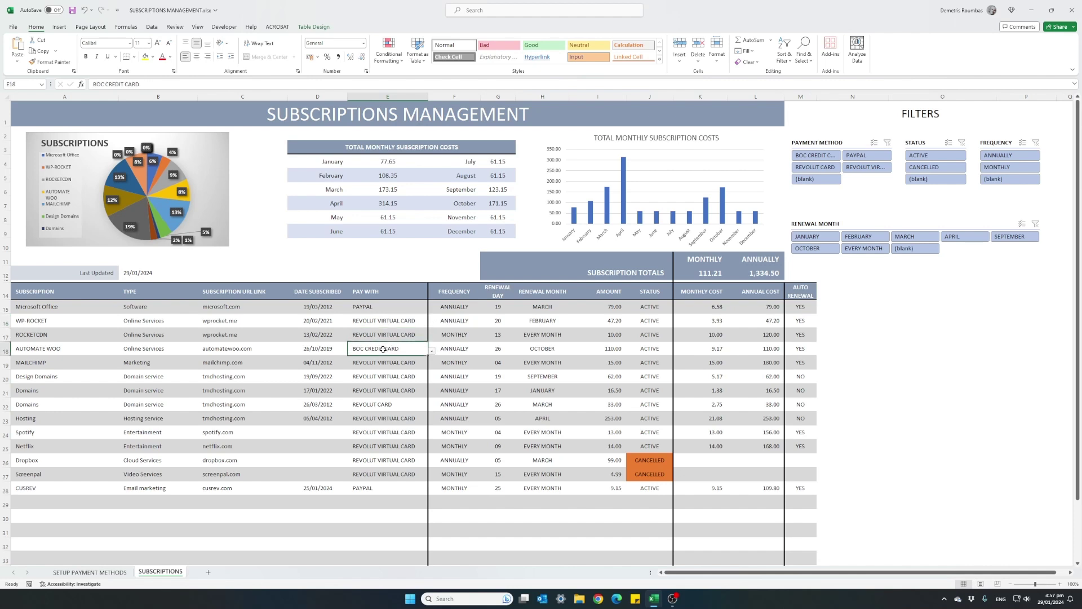
View row 29's payment method list without choosing, then go to the SETUP PAYMENT METHODS sheet.
{"action": "left_click", "coordinate": [397, 502]}
{"action": "left_click", "coordinate": [431, 505]}
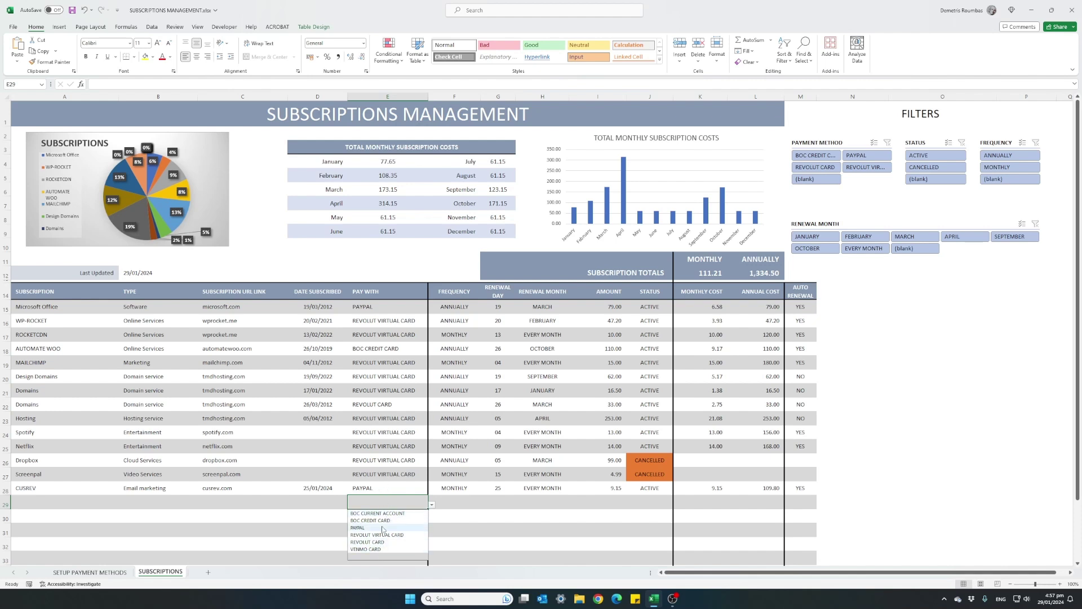
{"action": "left_click", "coordinate": [387, 488]}
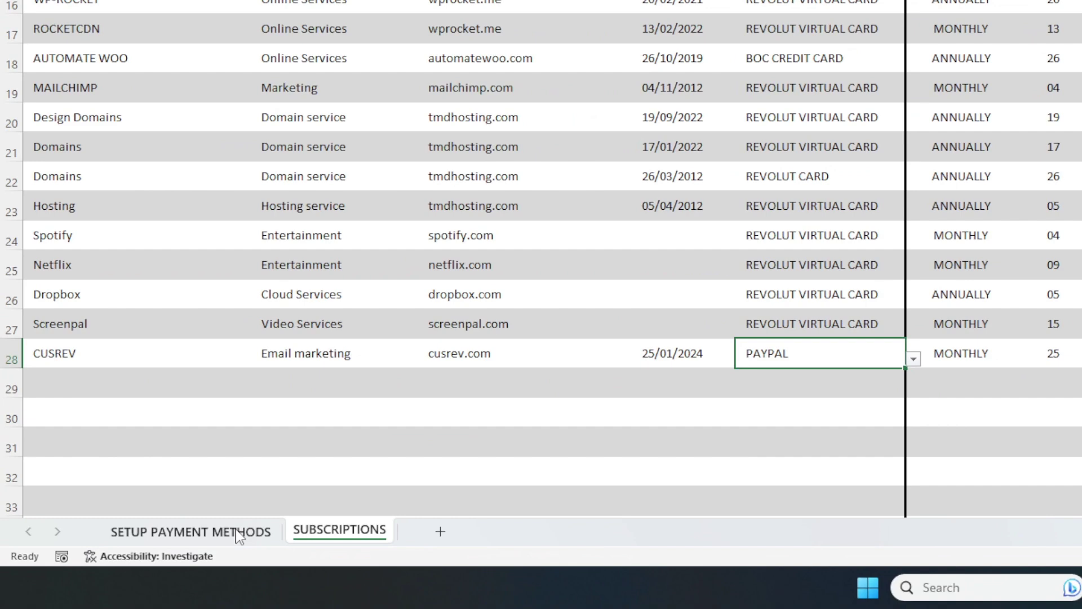
{"action": "left_click", "coordinate": [239, 533]}
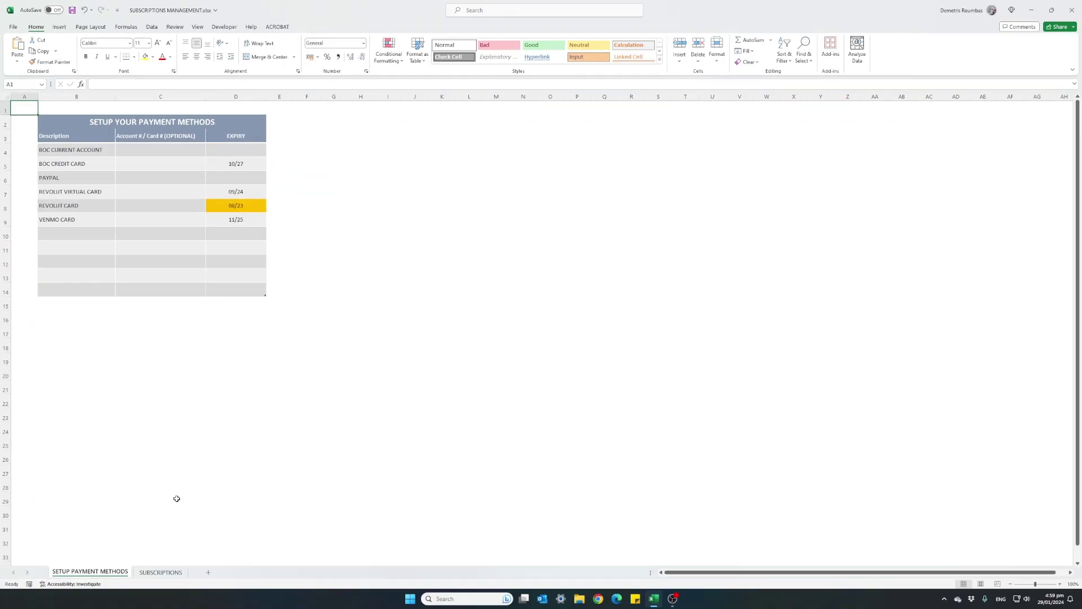
Return to SUBSCRIPTIONS and select REVOLUT CARD in the Payment Method slicer.
{"action": "left_click", "coordinate": [160, 572]}
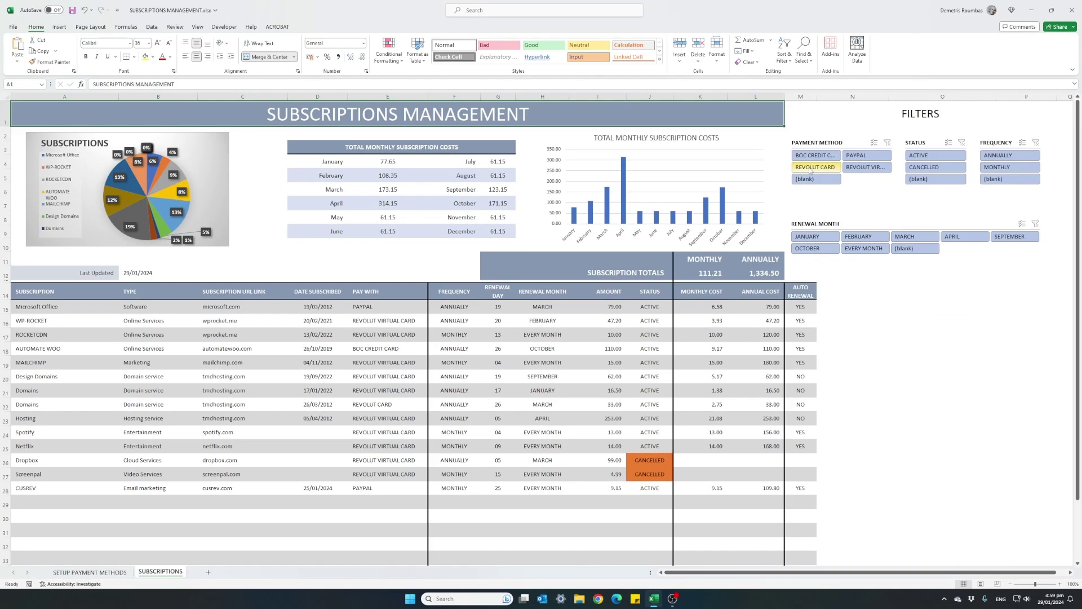
{"action": "left_click", "coordinate": [810, 168]}
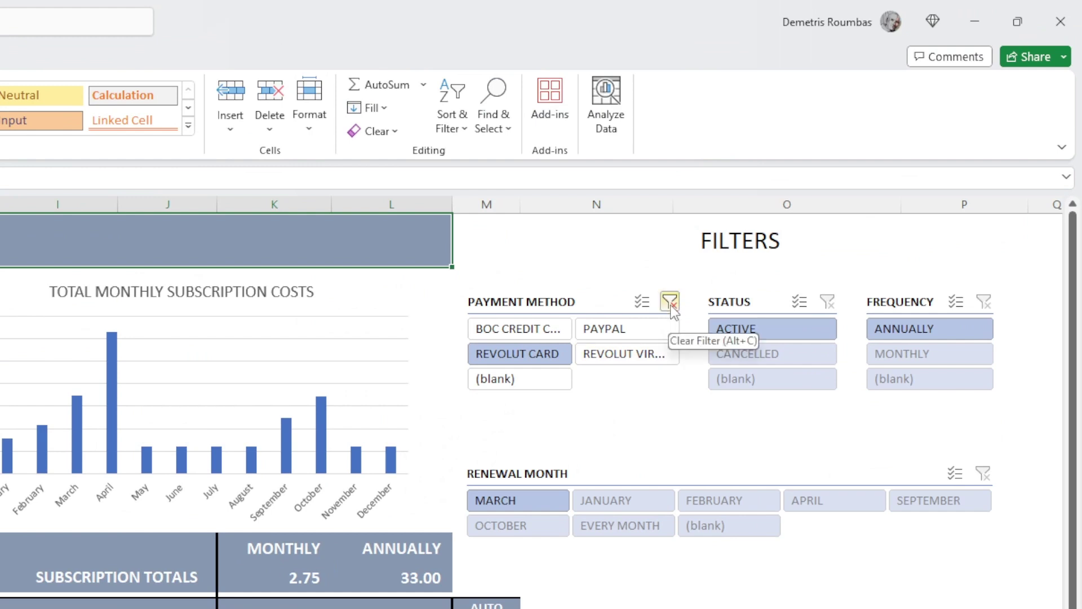
Clear the Payment Method slicer, glance at SETUP PAYMENT METHODS, and come back to SUBSCRIPTIONS.
{"action": "left_click", "coordinate": [671, 303]}
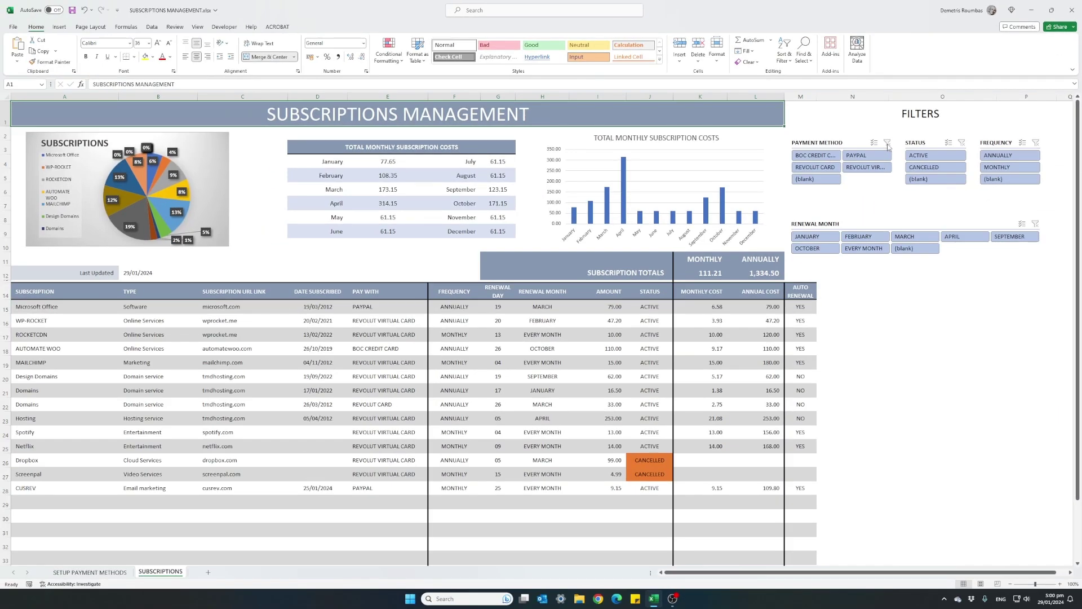
{"action": "left_click", "coordinate": [104, 572]}
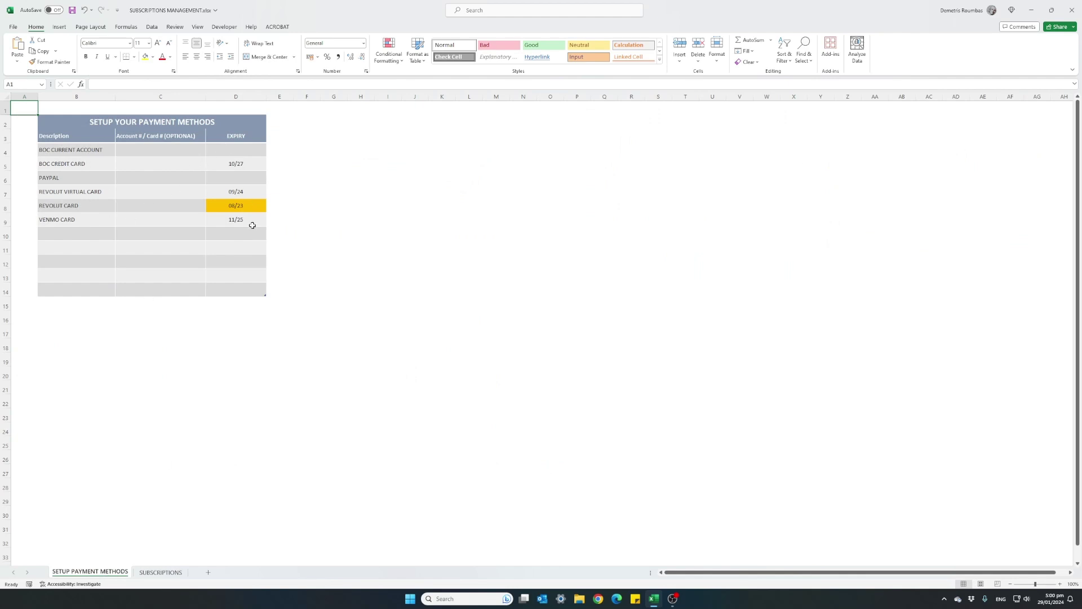
{"action": "left_click", "coordinate": [164, 572]}
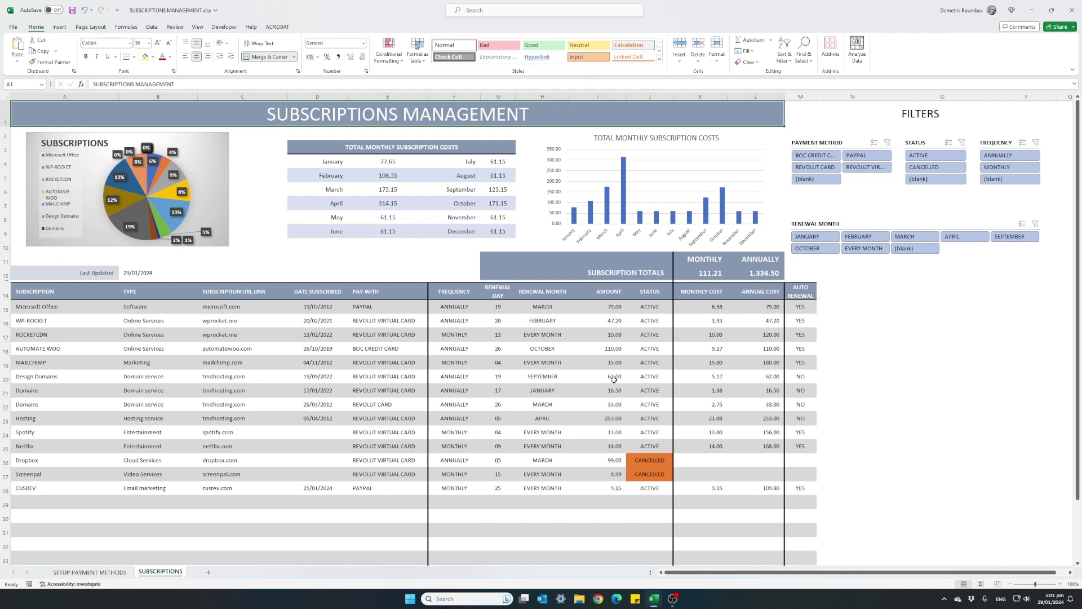
{"action": "left_click", "coordinate": [460, 296]}
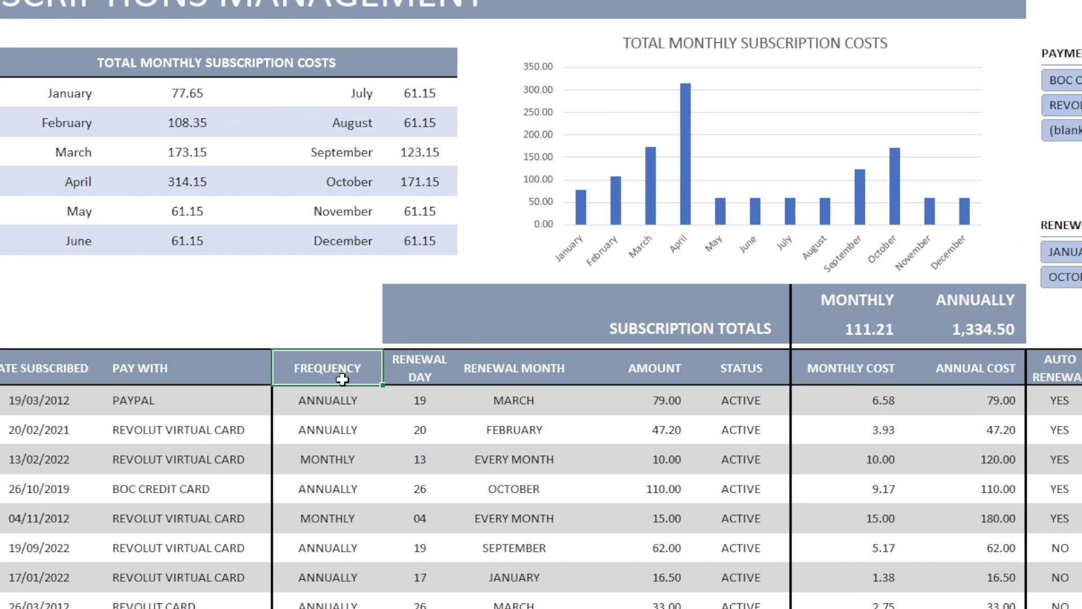
{"action": "left_click", "coordinate": [363, 404]}
{"action": "left_click", "coordinate": [391, 406]}
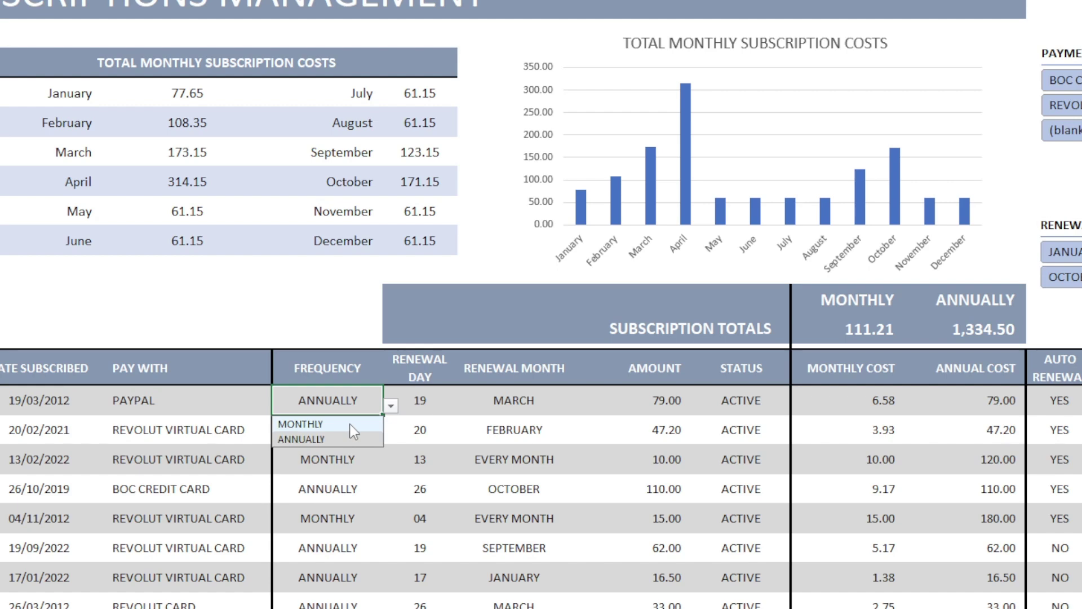
{"action": "left_click", "coordinate": [343, 438]}
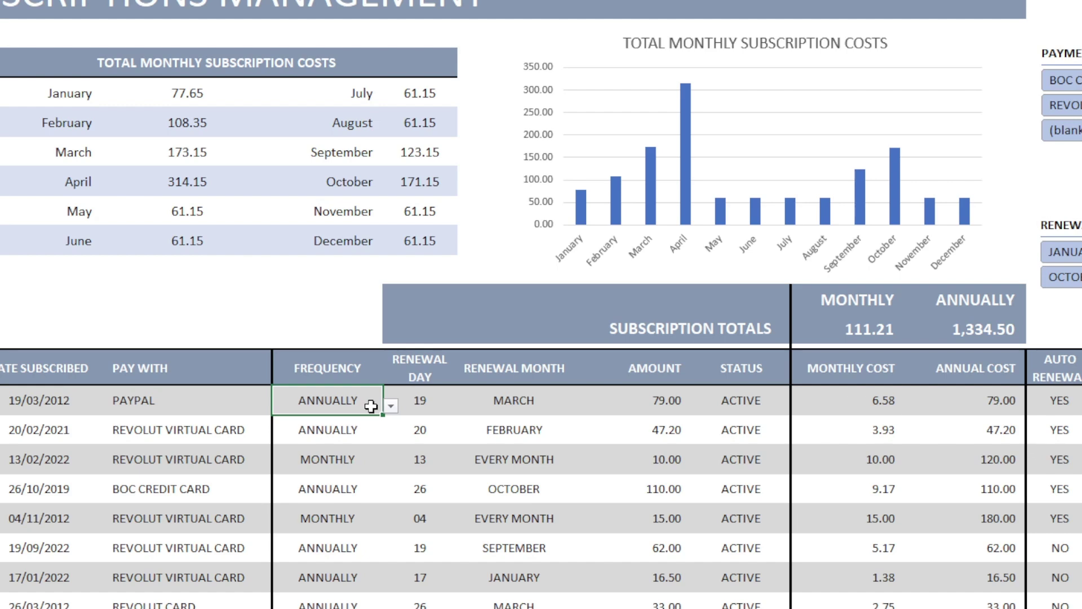
{"action": "left_click", "coordinate": [364, 463]}
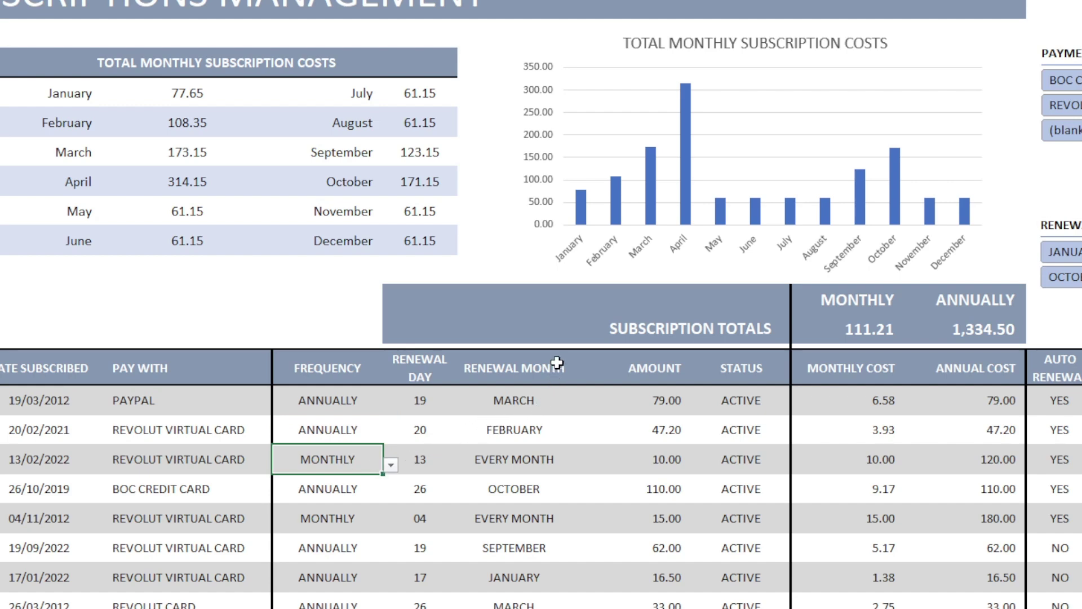
{"action": "left_click", "coordinate": [551, 405]}
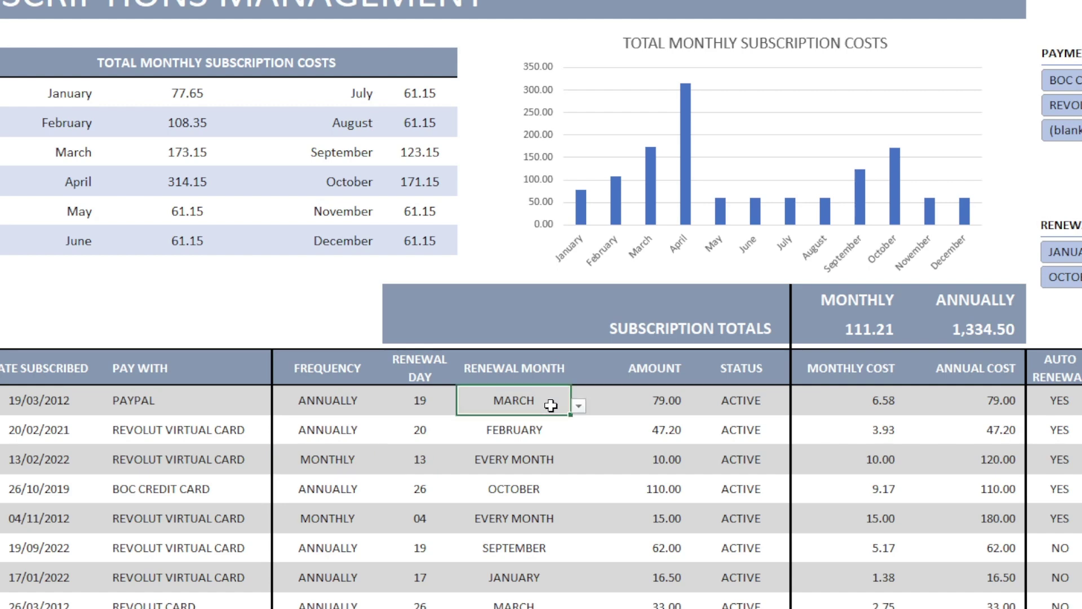
{"action": "left_click", "coordinate": [578, 405]}
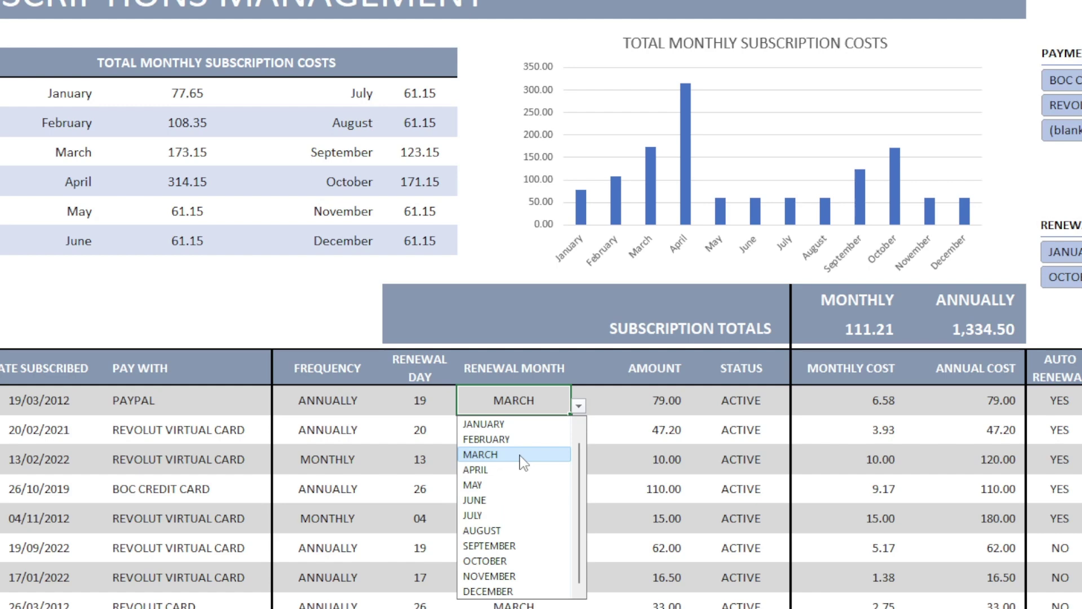
{"action": "left_click", "coordinate": [432, 406]}
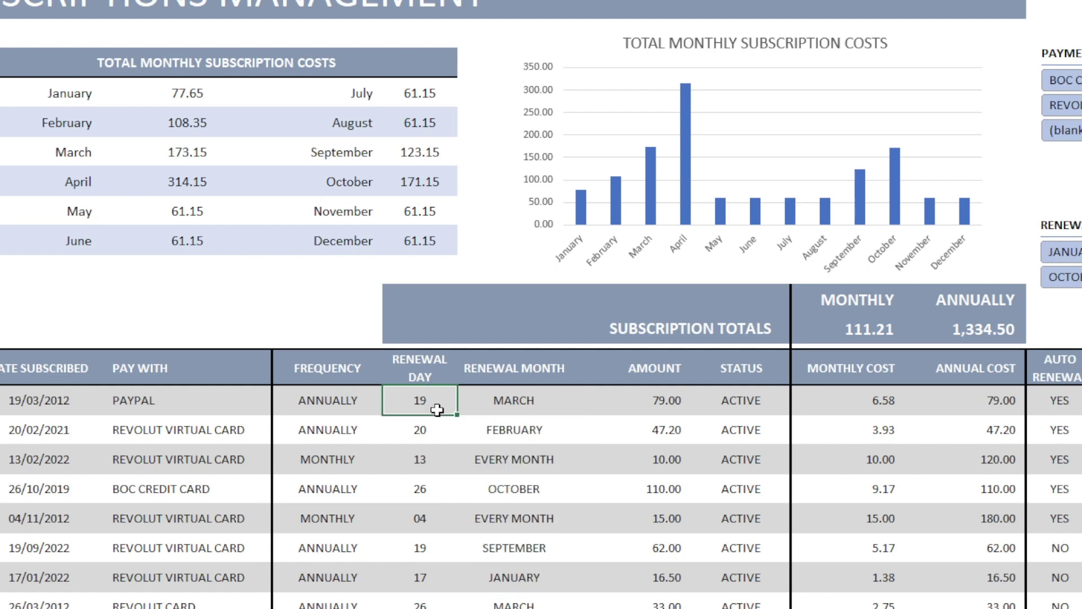
{"action": "left_click", "coordinate": [367, 469]}
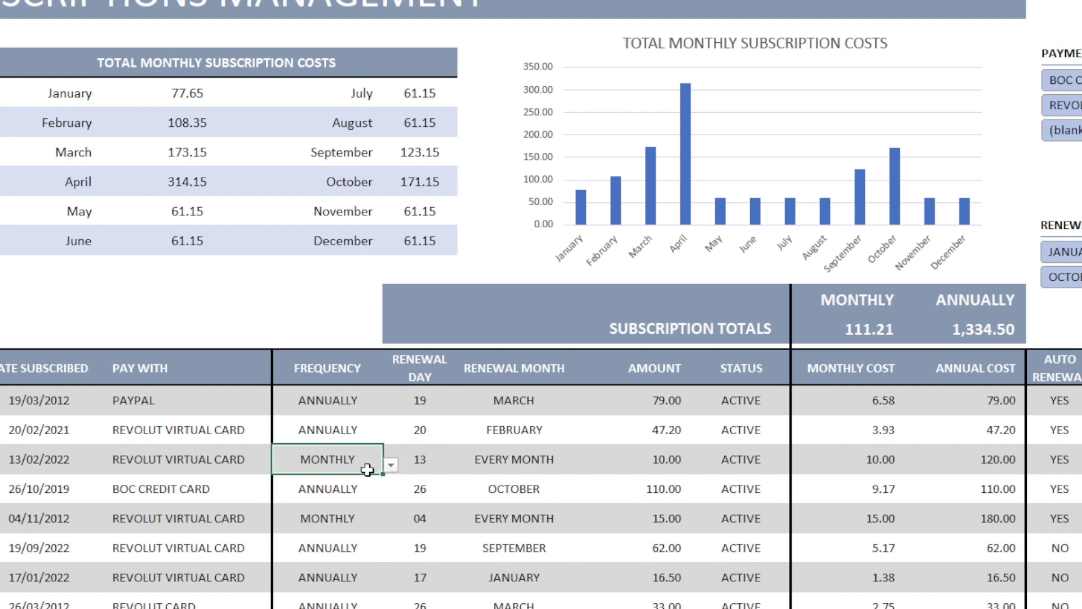
{"action": "left_click", "coordinate": [549, 461]}
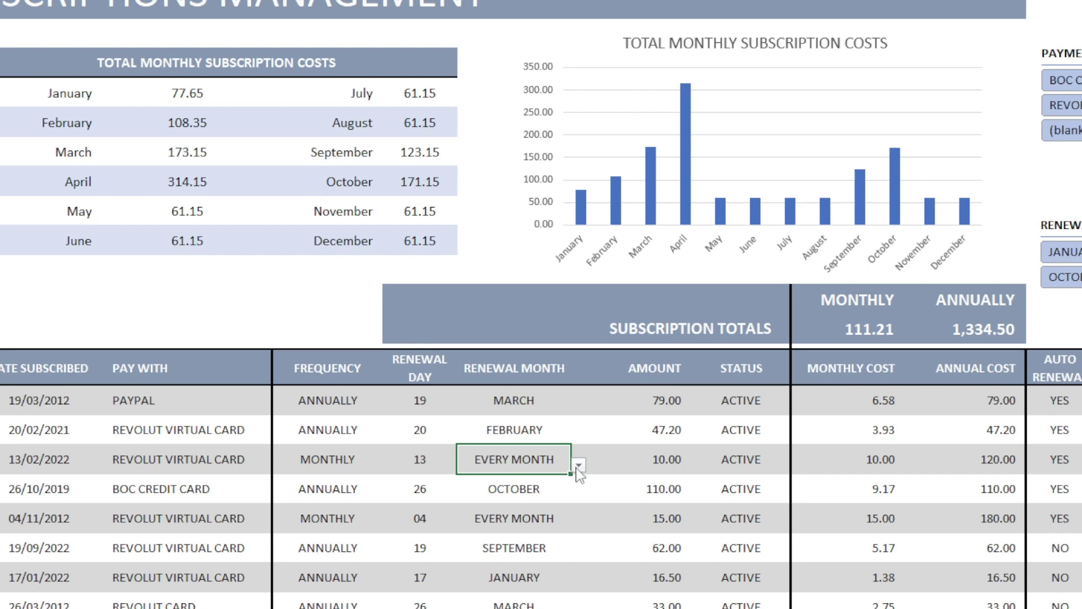
{"action": "left_click", "coordinate": [579, 465]}
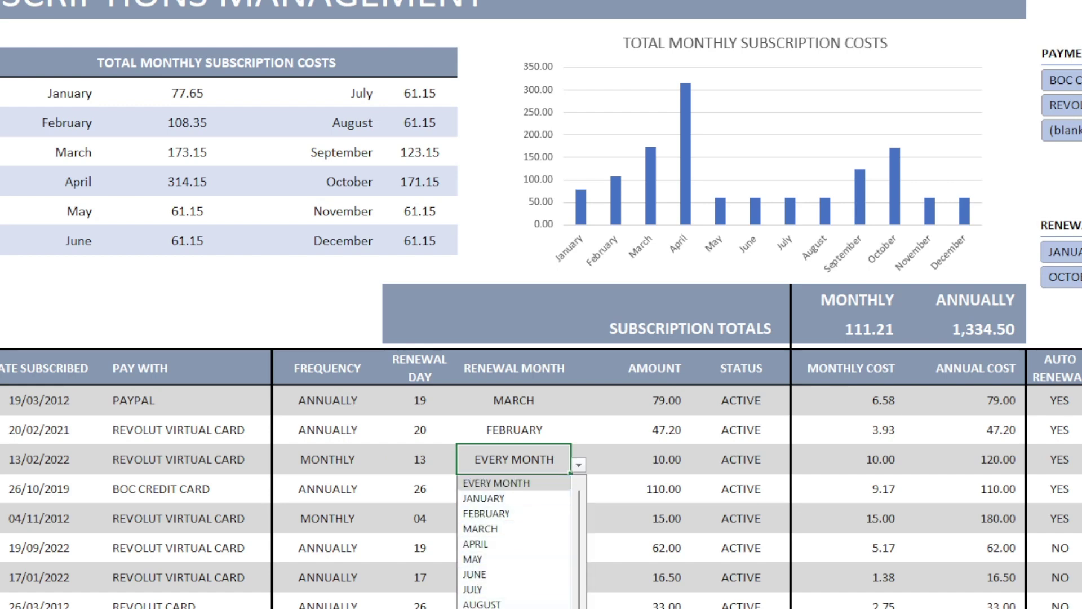
{"action": "left_click", "coordinate": [545, 486]}
{"action": "left_click", "coordinate": [434, 473]}
{"action": "left_click", "coordinate": [494, 467]}
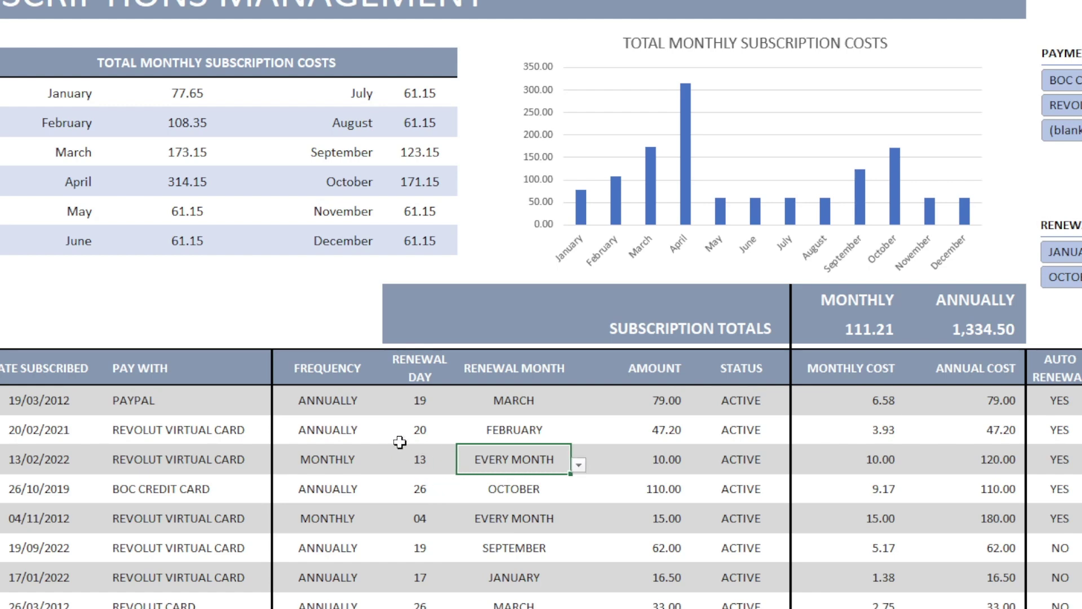
{"action": "left_click", "coordinate": [371, 407]}
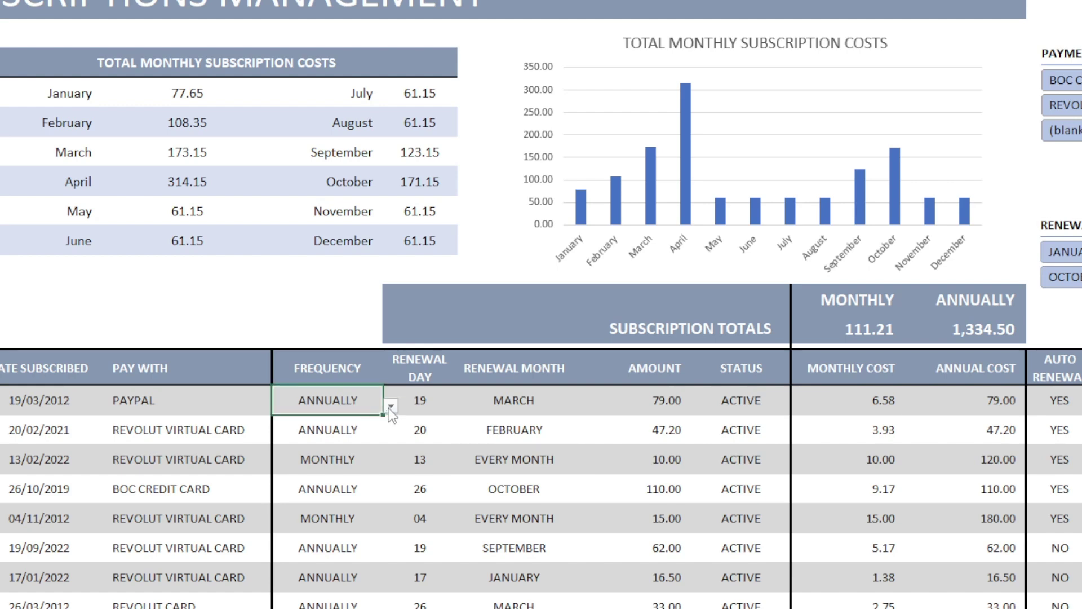
{"action": "left_click", "coordinate": [499, 404]}
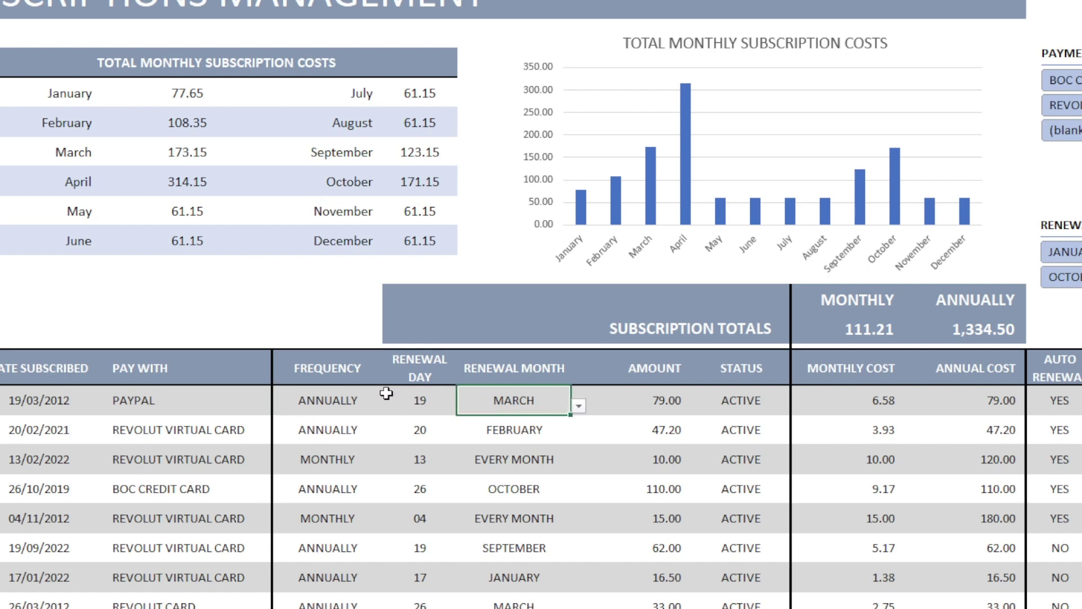
{"action": "left_click", "coordinate": [463, 458]}
{"action": "left_click", "coordinate": [578, 465]}
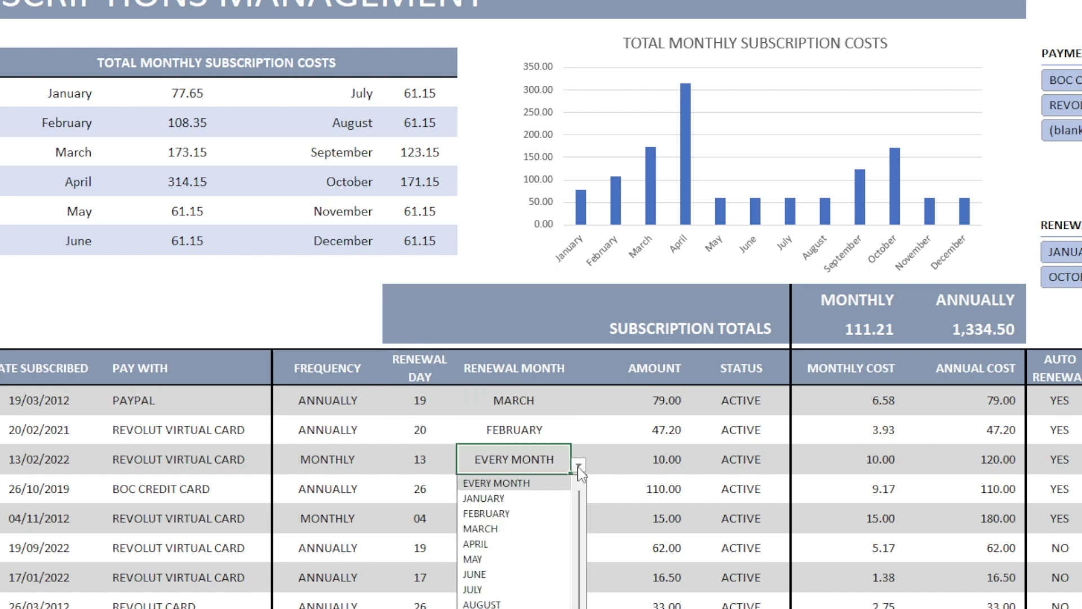
{"action": "left_click", "coordinate": [547, 483]}
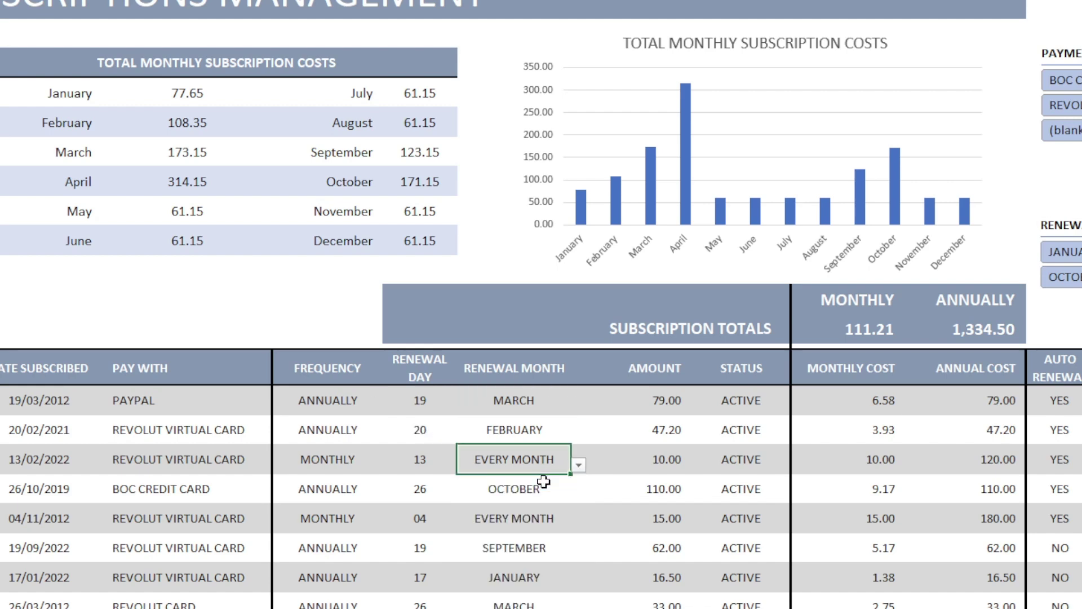
{"action": "left_click", "coordinate": [366, 465]}
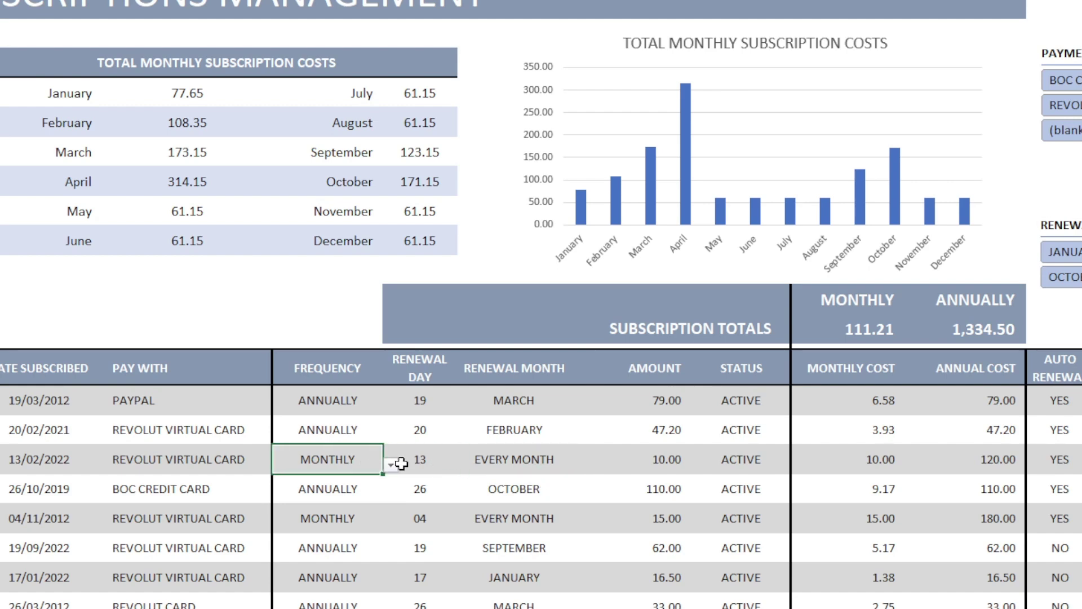
{"action": "left_click", "coordinate": [642, 401]}
{"action": "left_click", "coordinate": [633, 430]}
{"action": "left_click", "coordinate": [630, 454]}
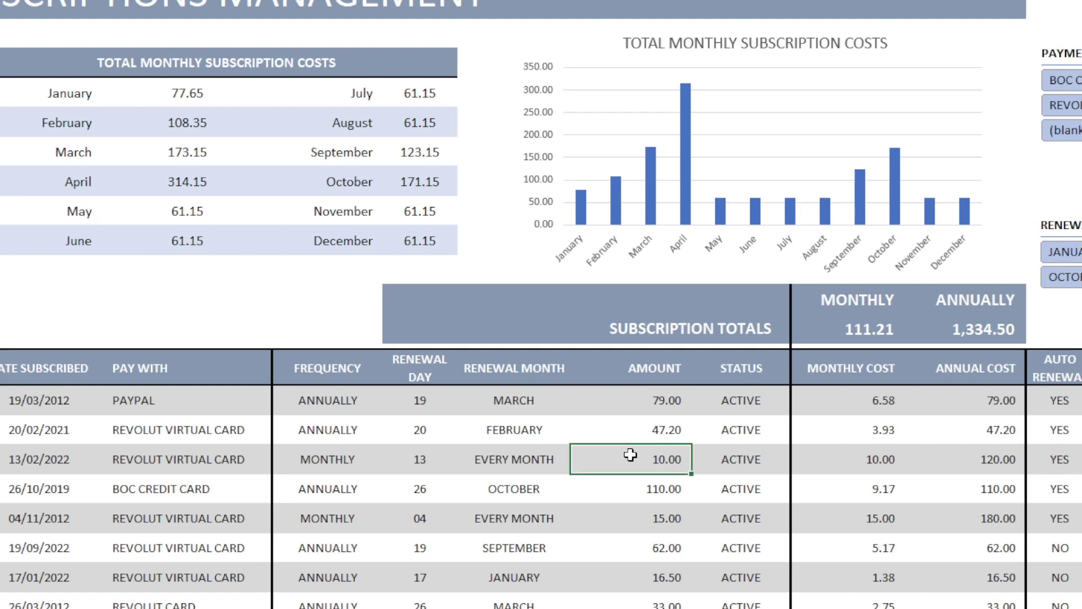
Check the STATUS column and Microsoft Office's status, and review the allowed status values.
{"action": "left_click", "coordinate": [733, 370]}
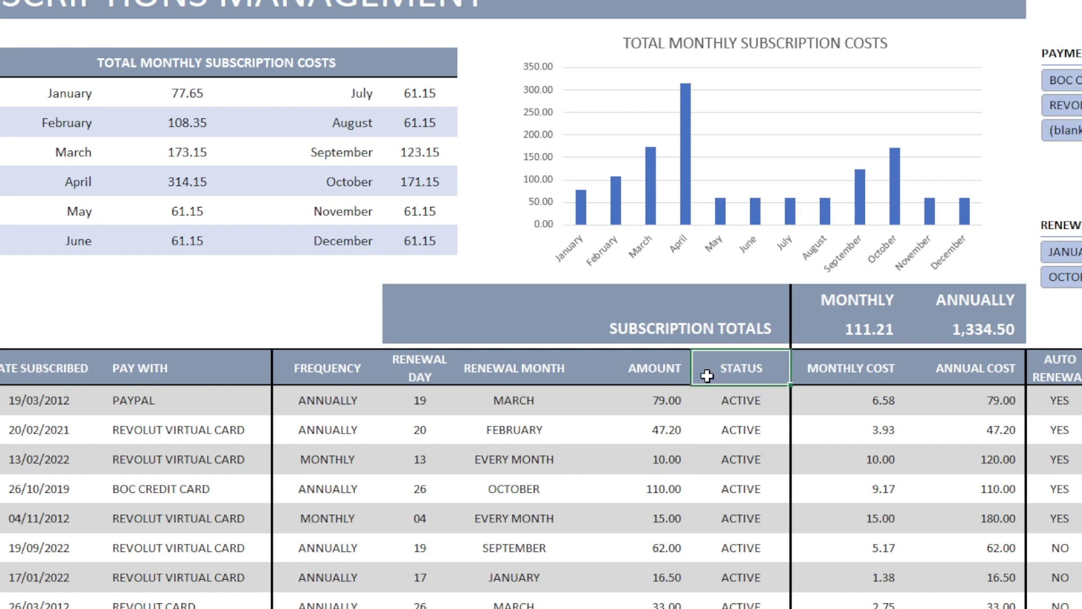
{"action": "left_click", "coordinate": [767, 408]}
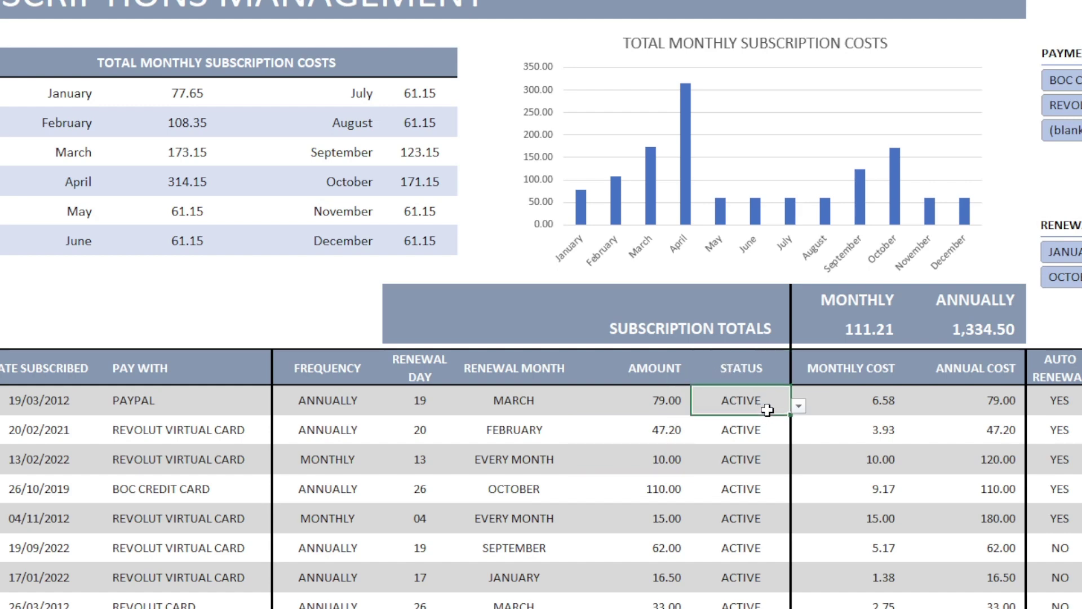
{"action": "left_click", "coordinate": [799, 405]}
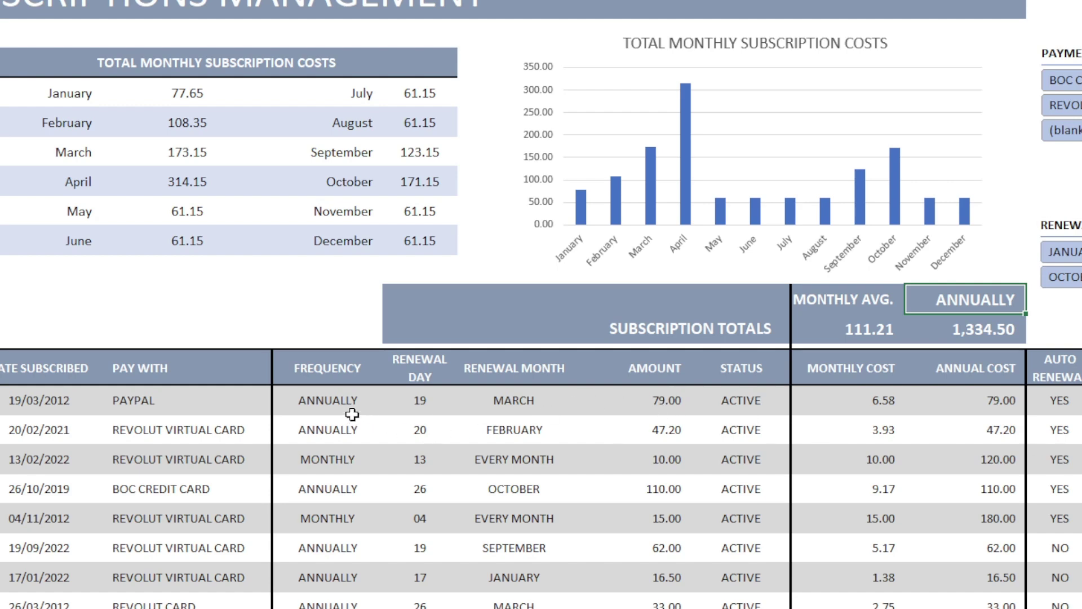
{"action": "left_click", "coordinate": [547, 402]}
{"action": "left_click", "coordinate": [644, 401]}
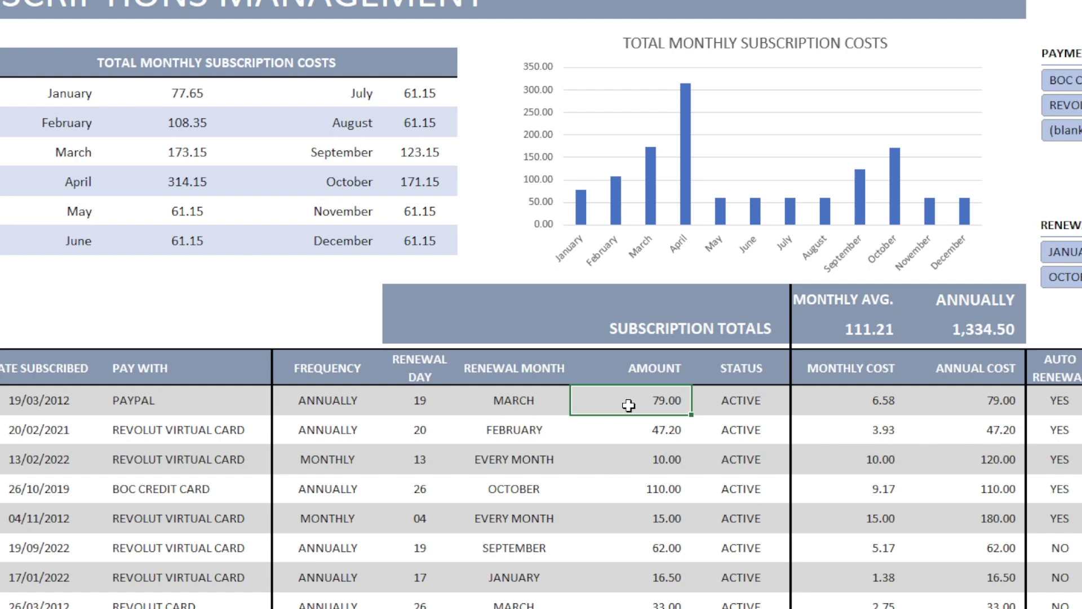
{"action": "left_click", "coordinate": [960, 404]}
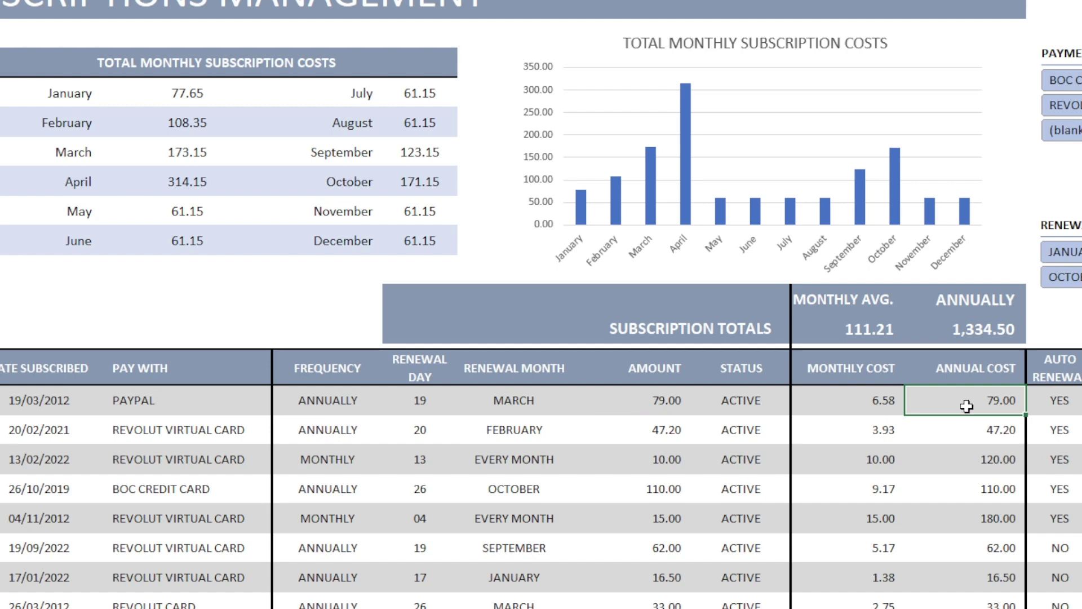
{"action": "left_click", "coordinate": [848, 401]}
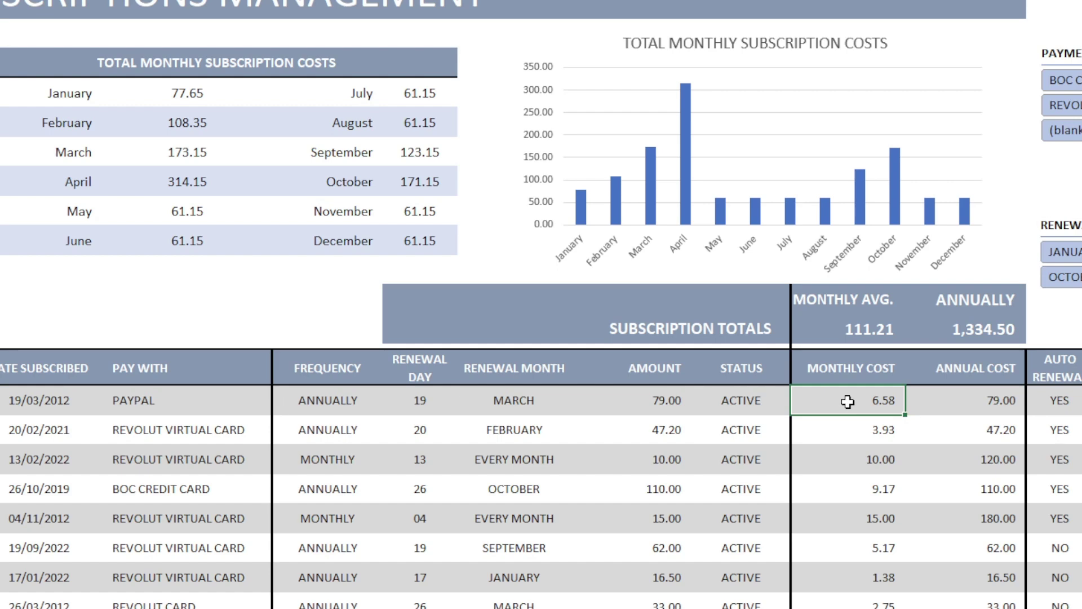
{"action": "left_click", "coordinate": [965, 406]}
{"action": "left_click", "coordinate": [851, 399]}
{"action": "left_click", "coordinate": [592, 461]}
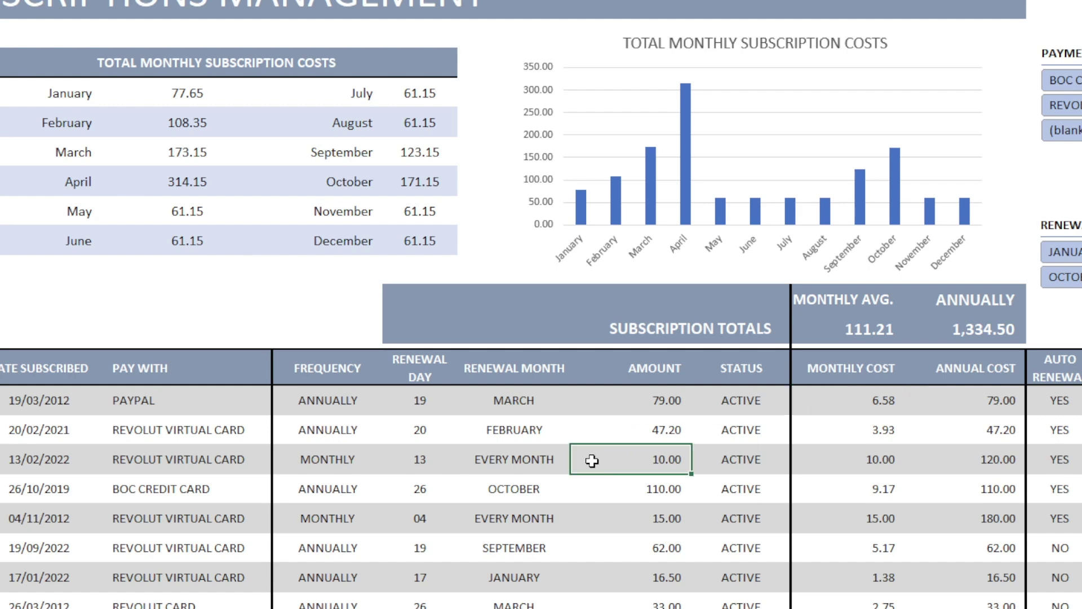
{"action": "left_click", "coordinate": [466, 463]}
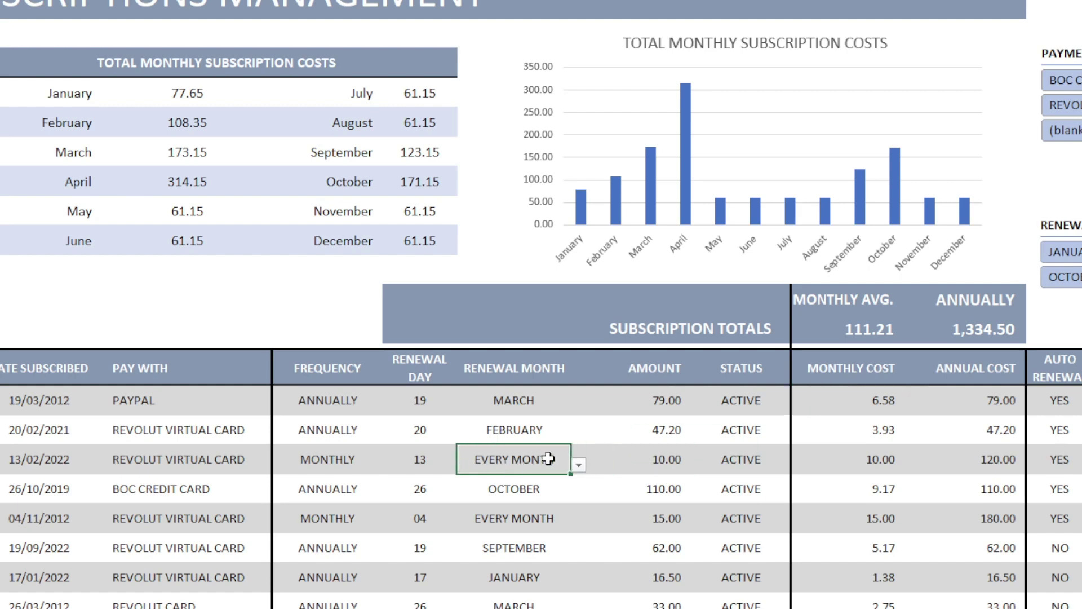
{"action": "left_click", "coordinate": [630, 464]}
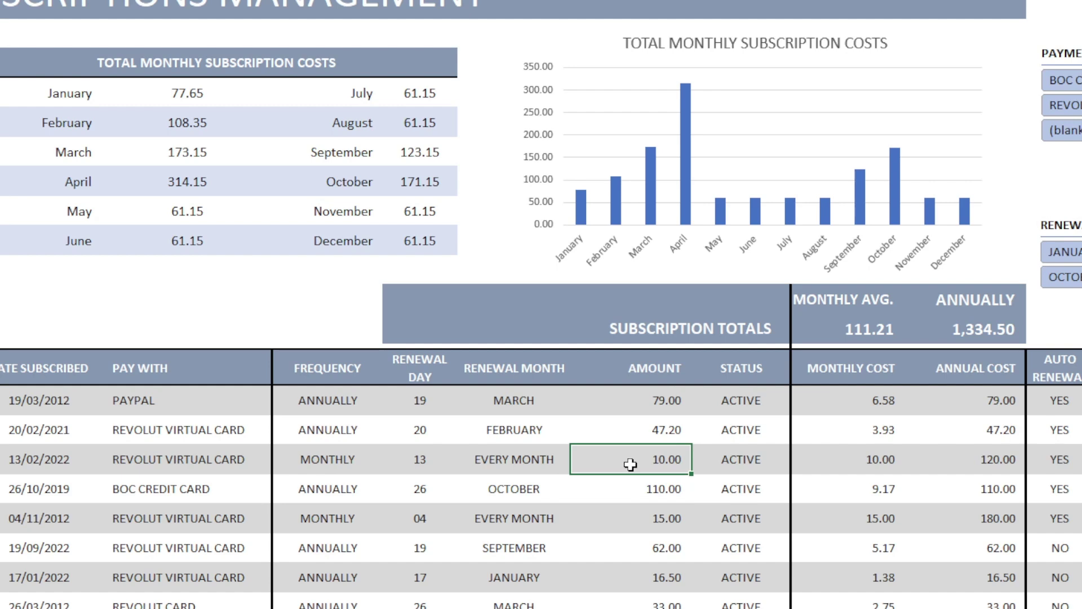
{"action": "left_click", "coordinate": [833, 458]}
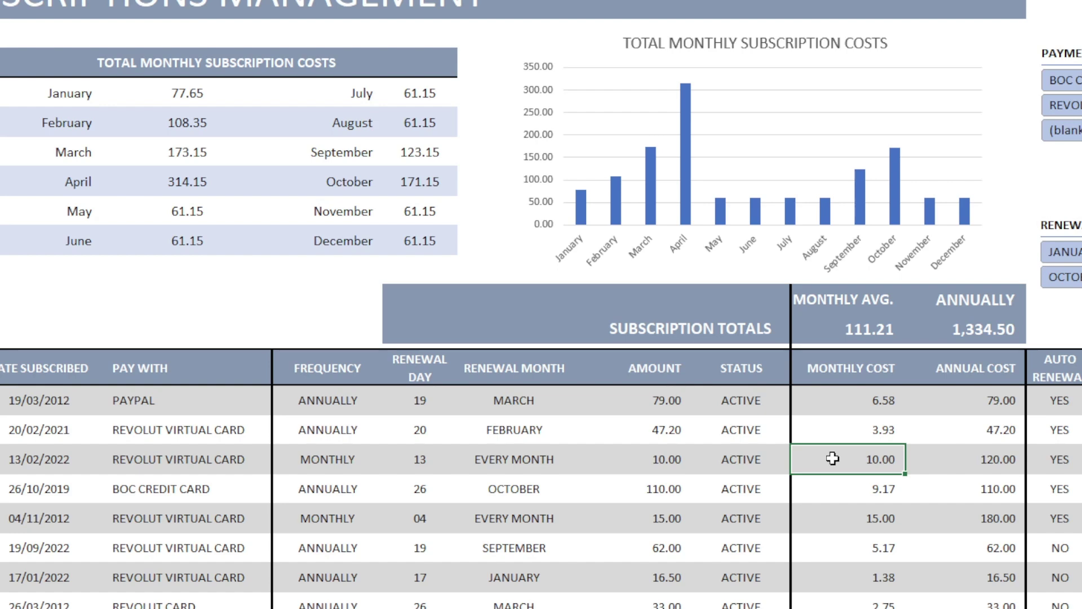
{"action": "left_click", "coordinate": [954, 458]}
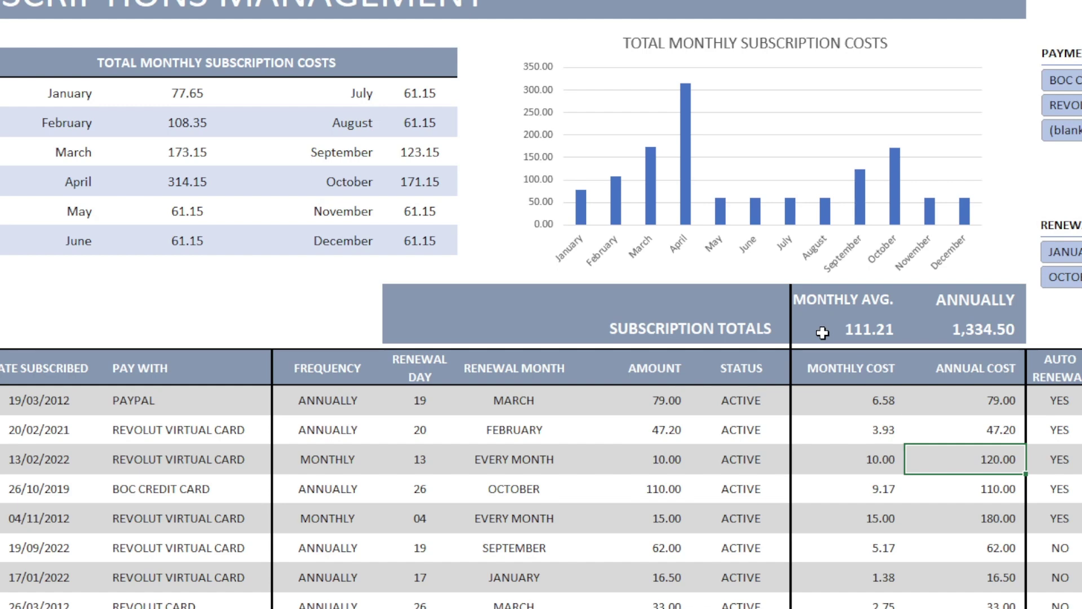
{"action": "left_click", "coordinate": [822, 334]}
{"action": "left_click", "coordinate": [936, 329]}
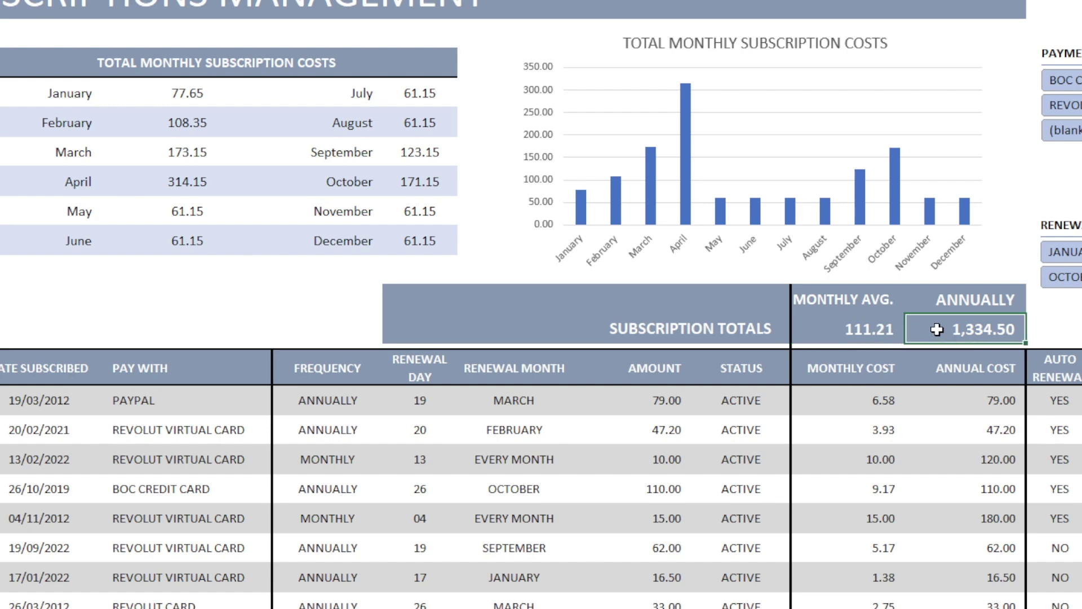
{"action": "left_click", "coordinate": [821, 334]}
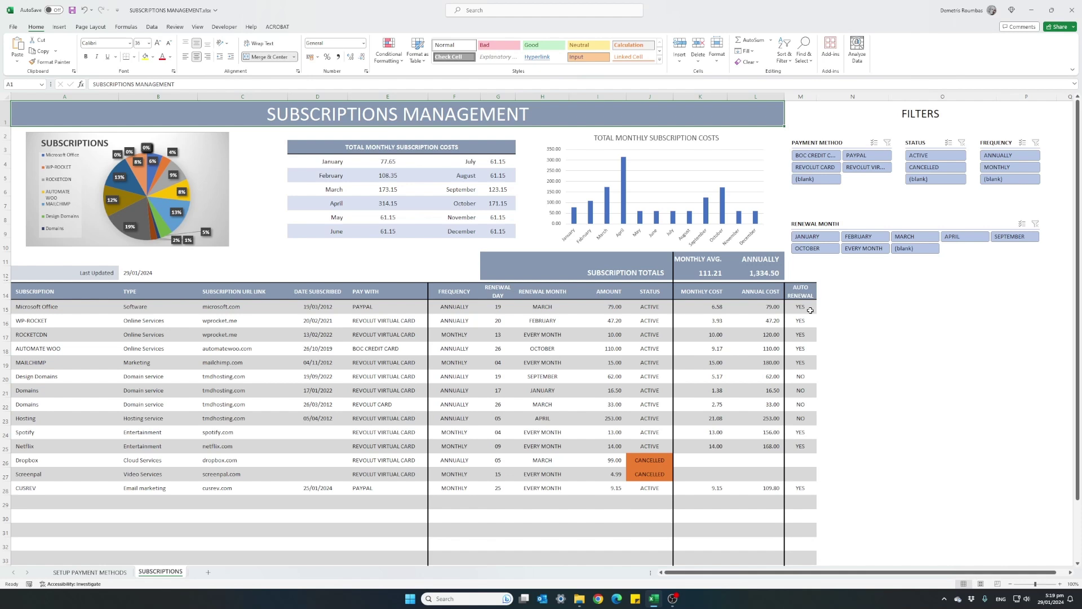
{"action": "left_click", "coordinate": [810, 310]}
{"action": "left_click", "coordinate": [821, 310]}
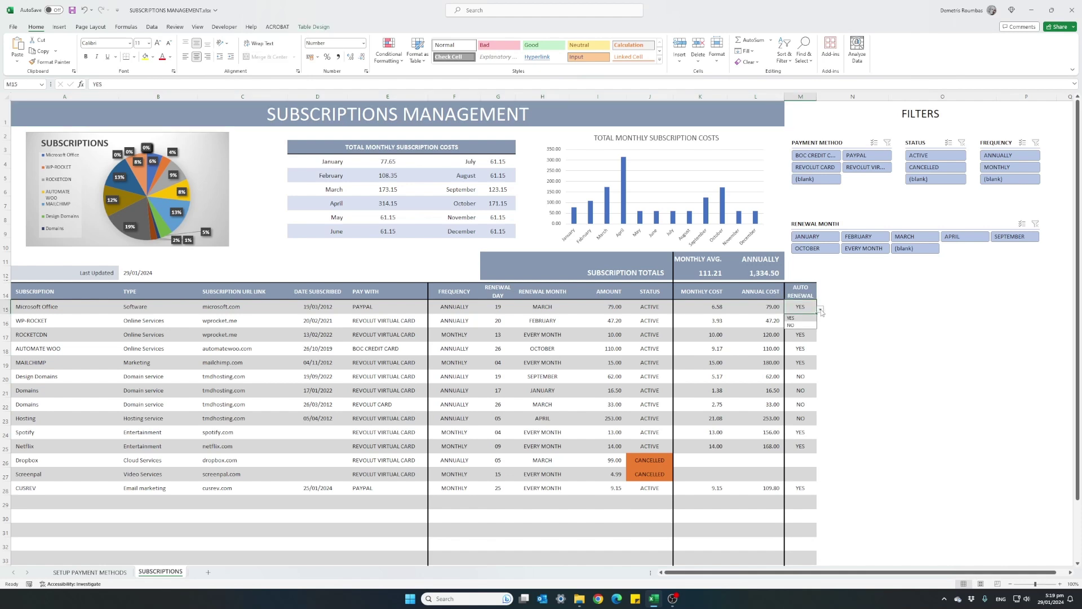
{"action": "left_click", "coordinate": [820, 310]}
{"action": "left_click", "coordinate": [810, 379]}
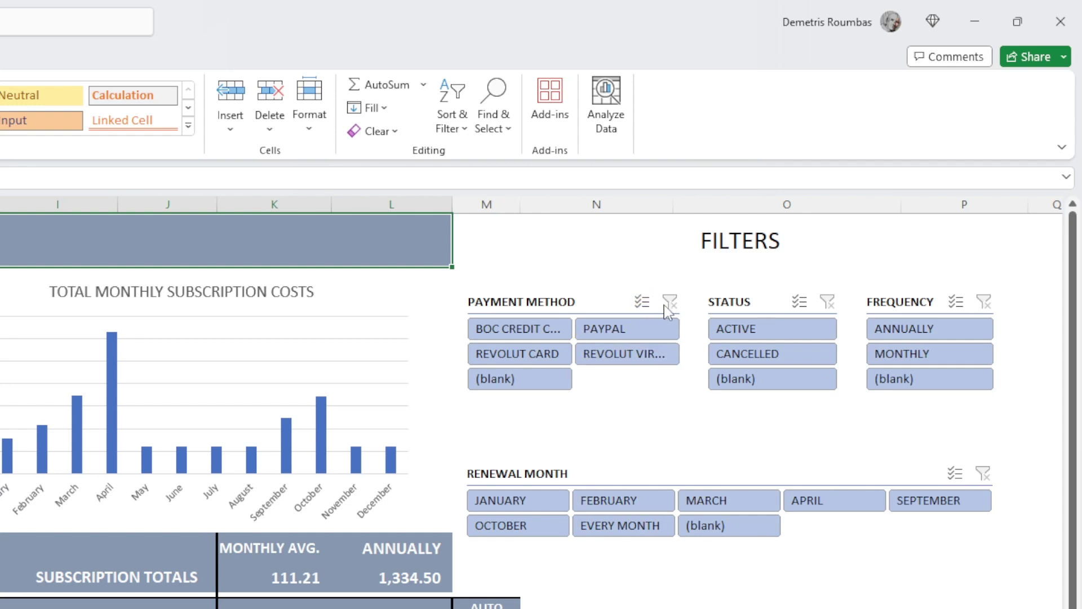
{"action": "left_click", "coordinate": [535, 332]}
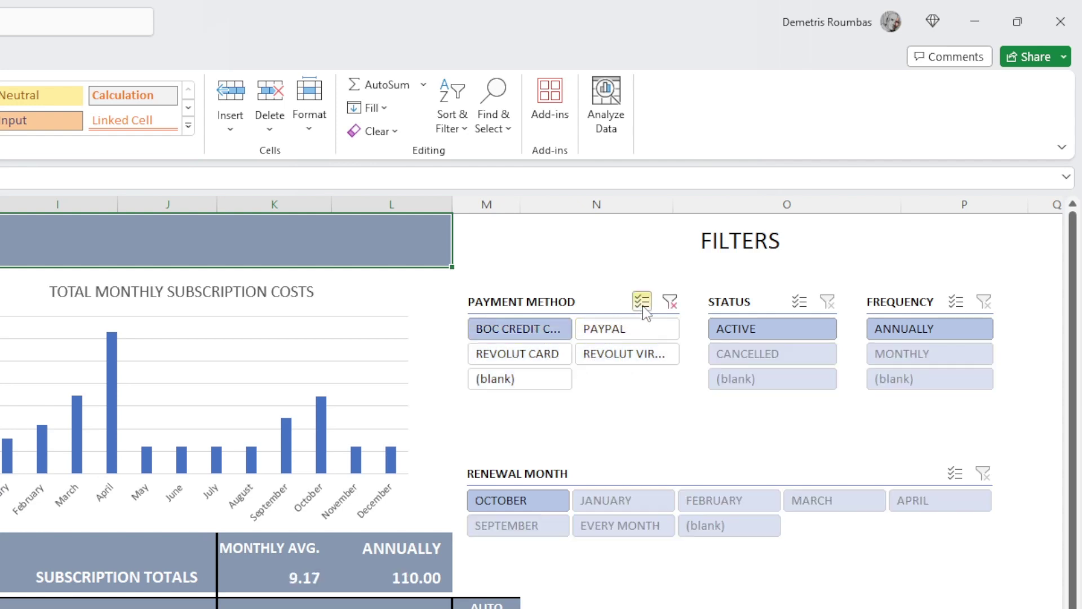
{"action": "left_click", "coordinate": [675, 307]}
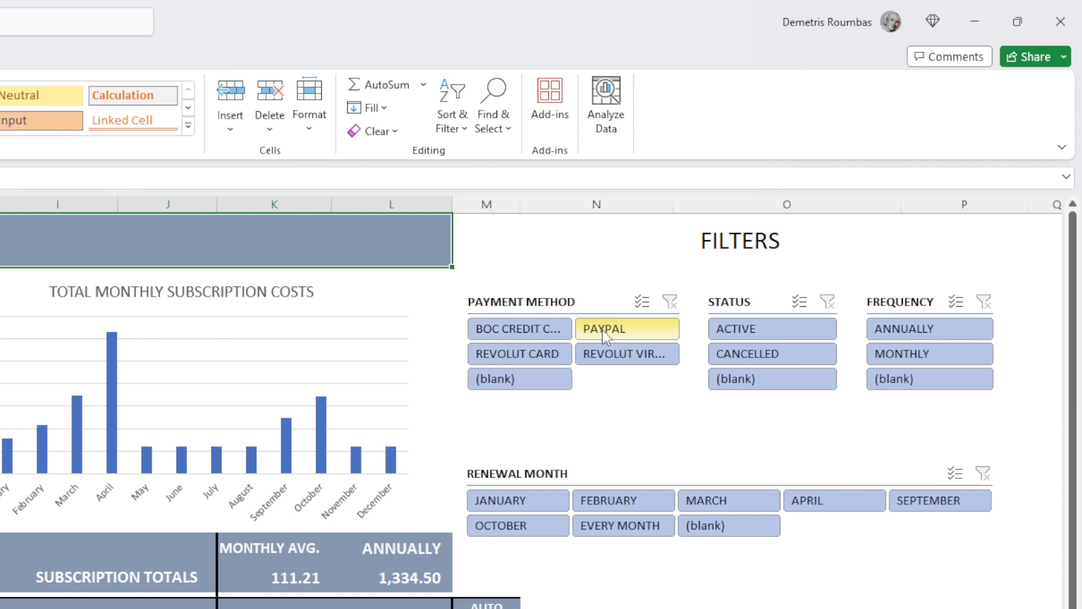
{"action": "left_click", "coordinate": [637, 333]}
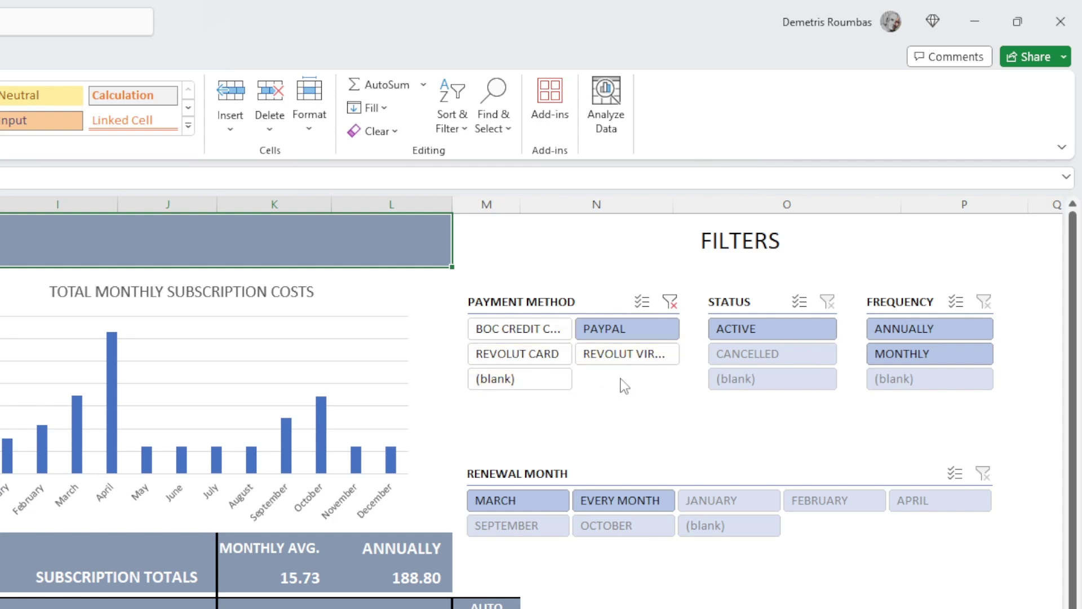
{"action": "left_click", "coordinate": [670, 303]}
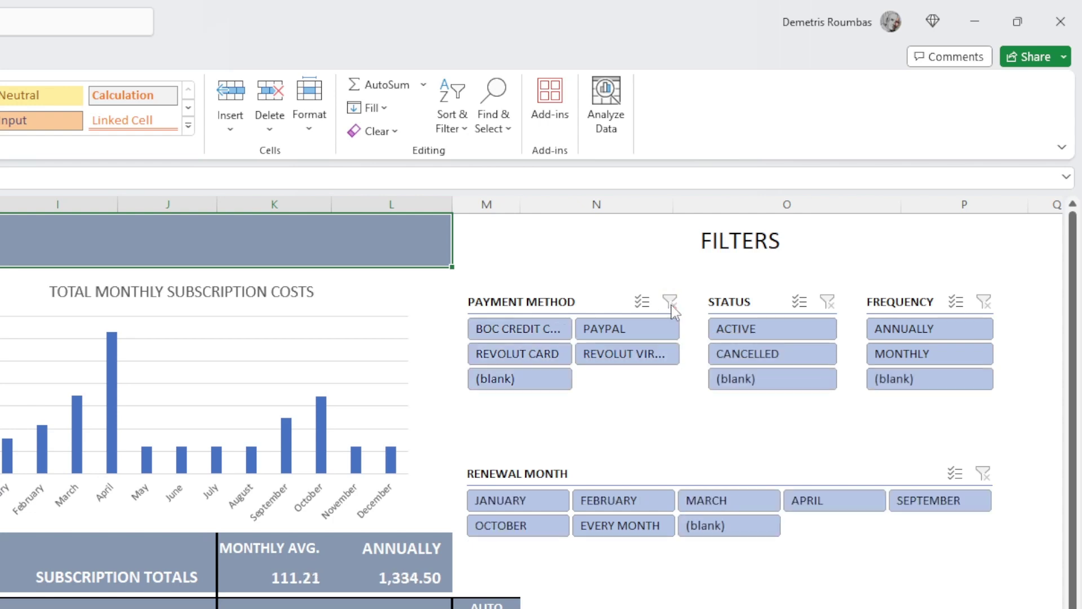
Turn on Payment Method Multi-Select and deselect REVOLUT VIRTUAL CARD and BOC CREDIT CARD.
{"action": "left_click", "coordinate": [641, 304]}
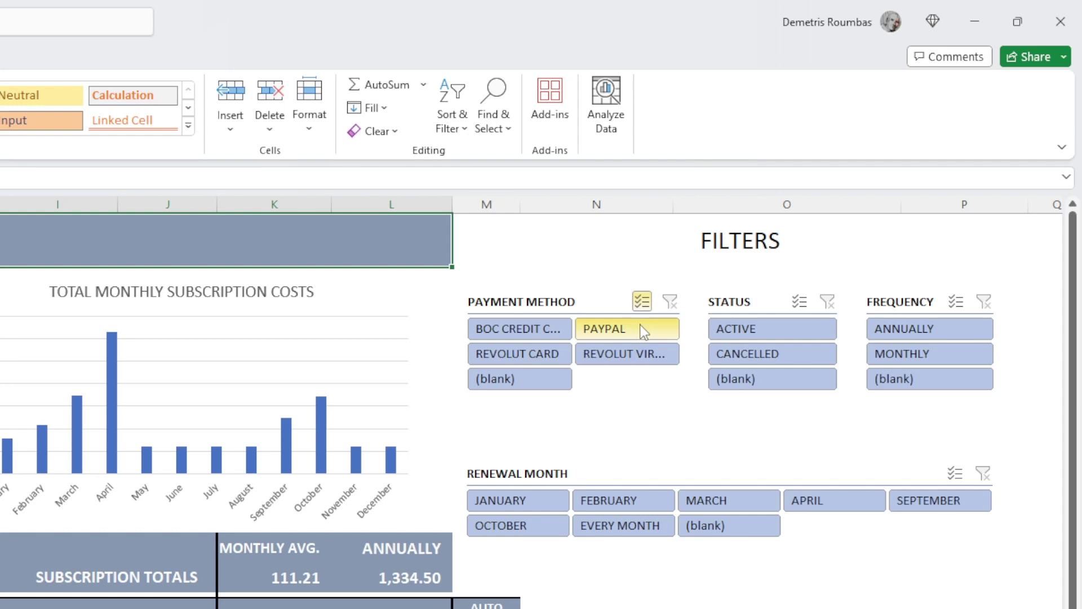
{"action": "left_click", "coordinate": [619, 356]}
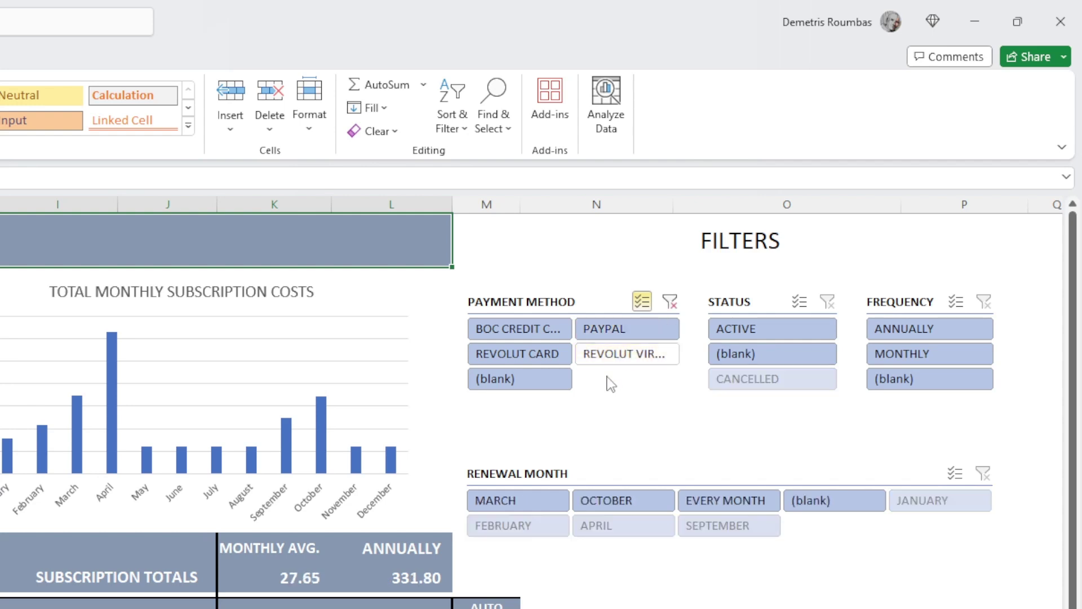
{"action": "left_click", "coordinate": [514, 329]}
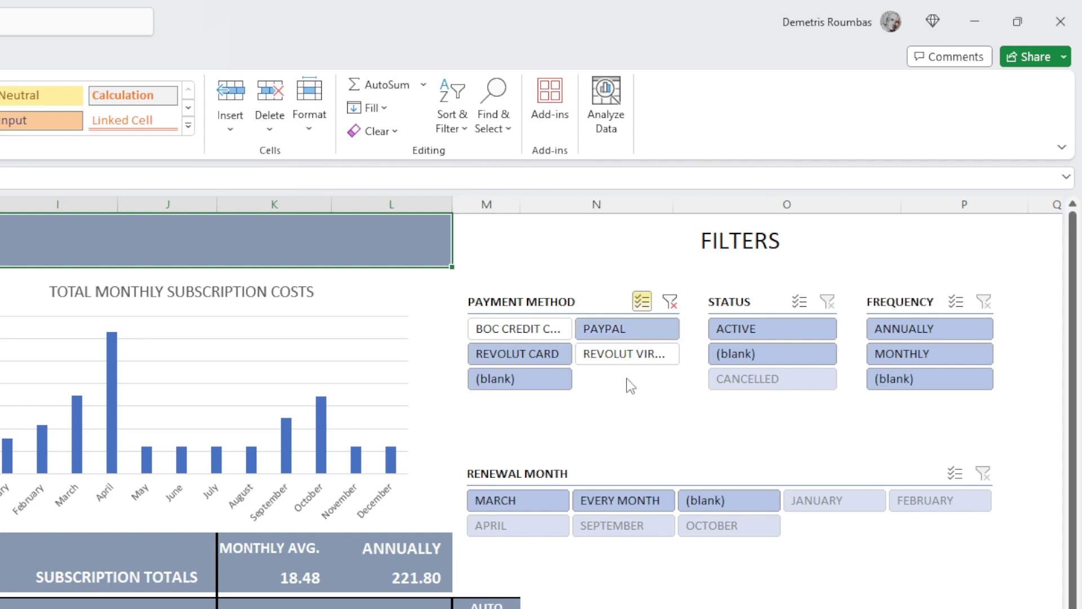
Clear the Payment Method filter and select FEBRUARY in the Renewal Month slicer.
{"action": "left_click", "coordinate": [671, 303]}
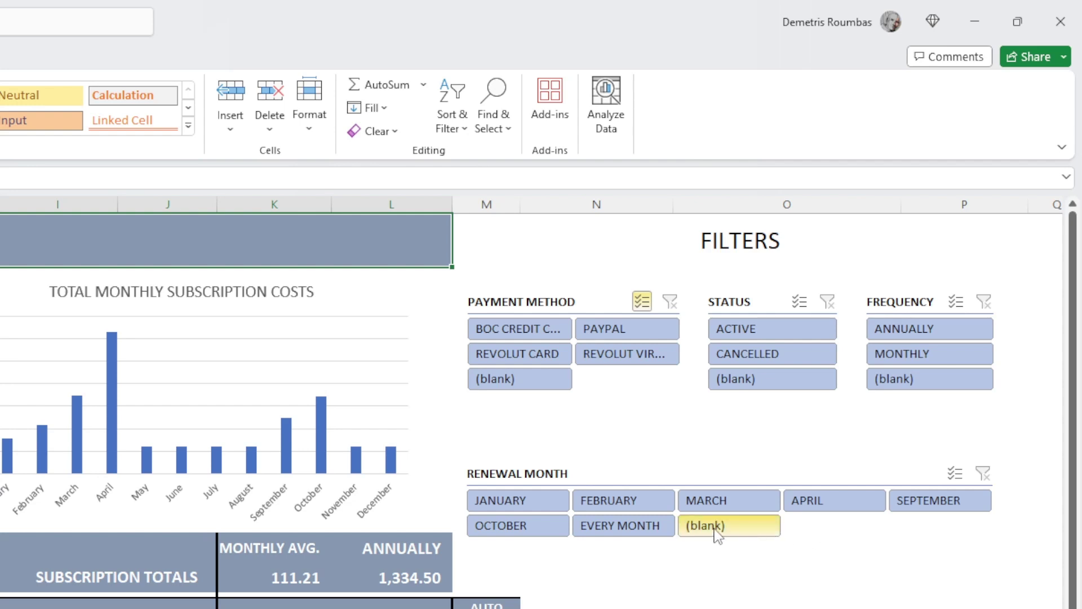
{"action": "left_click", "coordinate": [650, 501]}
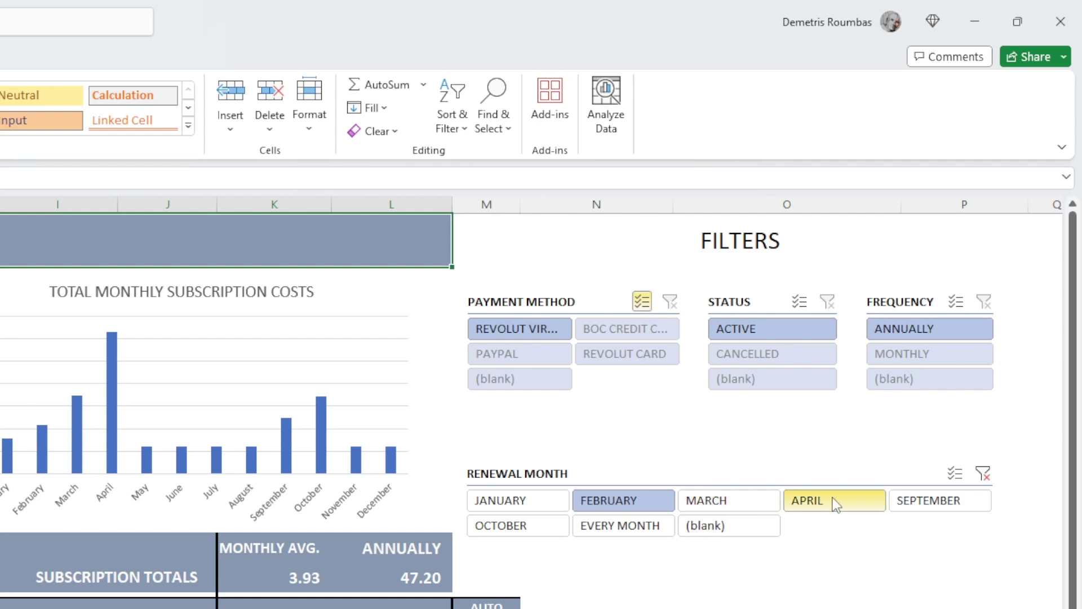
Enable Renewal Month Multi-Select and deselect September, April, March, (blank), October and January.
{"action": "left_click", "coordinate": [982, 473]}
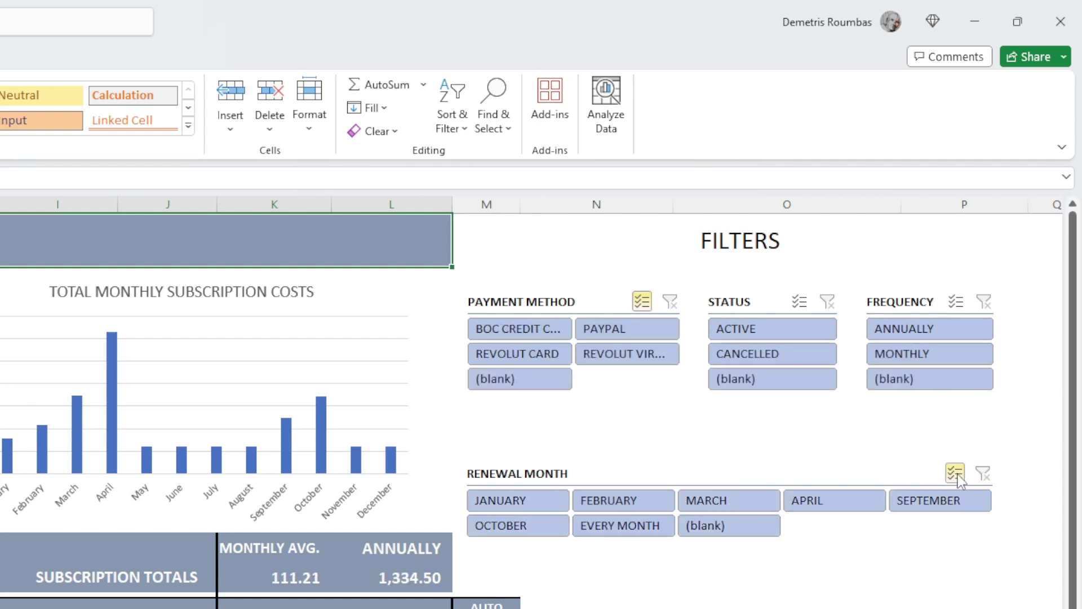
{"action": "left_click", "coordinate": [956, 476]}
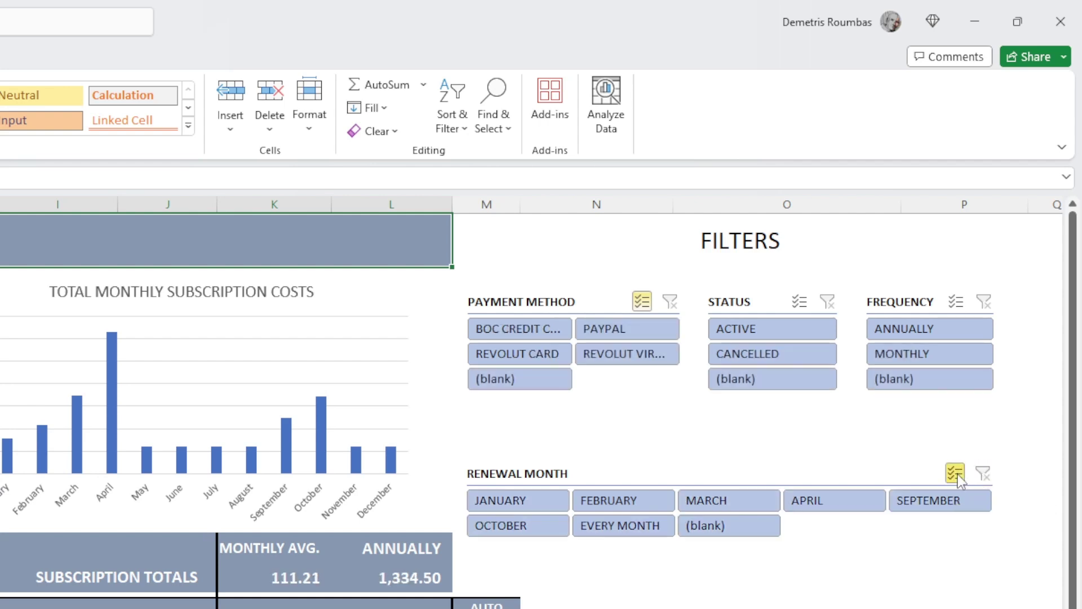
{"action": "left_click", "coordinate": [942, 500]}
{"action": "left_click", "coordinate": [843, 507]}
{"action": "left_click", "coordinate": [747, 510]}
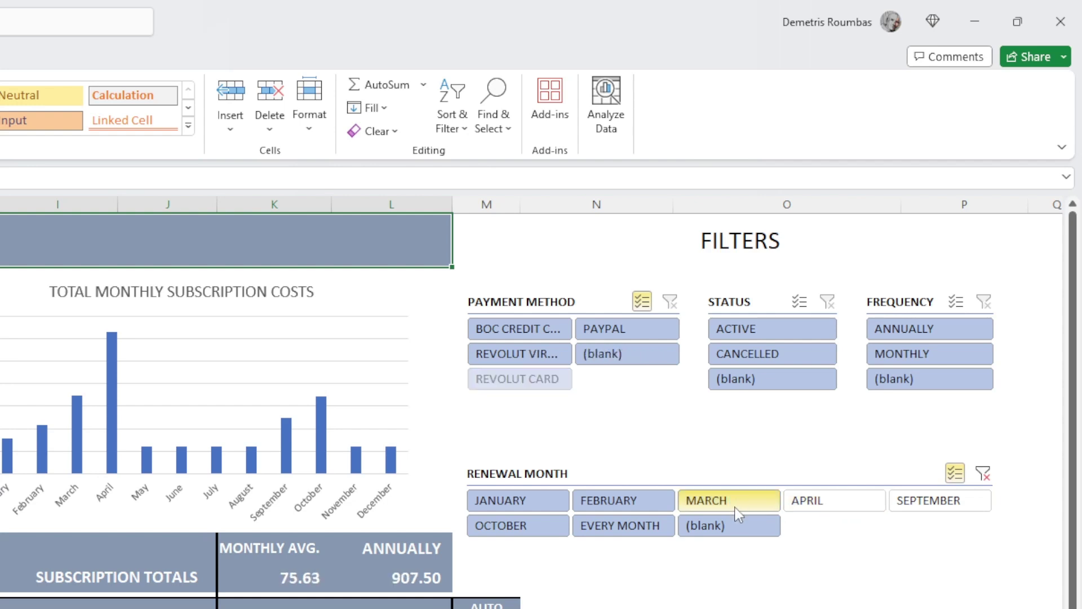
{"action": "left_click", "coordinate": [726, 526]}
{"action": "left_click", "coordinate": [541, 535]}
{"action": "left_click", "coordinate": [548, 504]}
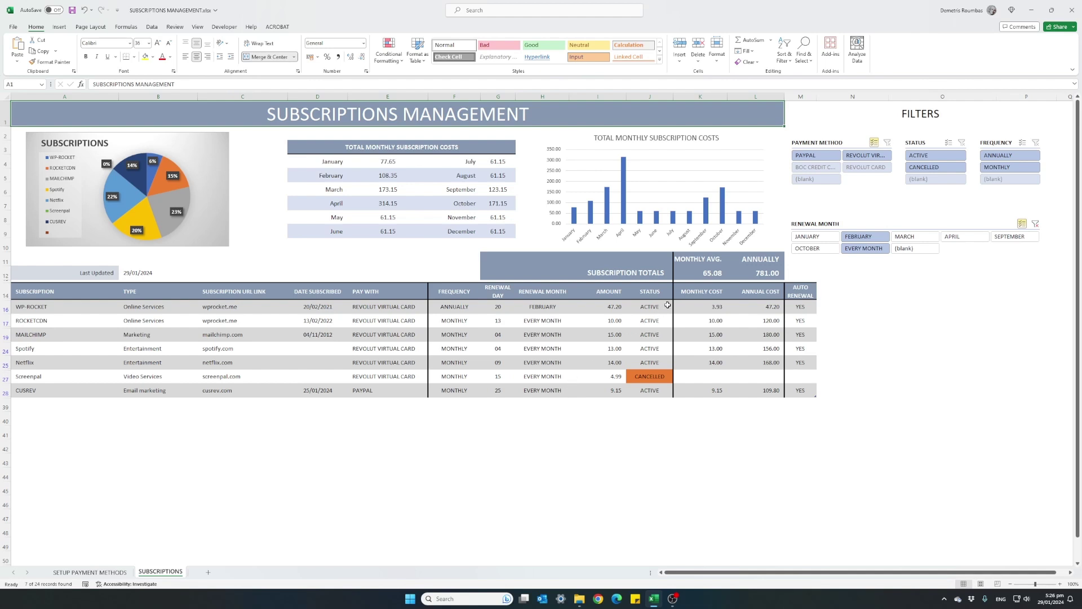
Filter the Status slicer to ACTIVE and check the sum of the visible amounts.
{"action": "left_click", "coordinate": [597, 306]}
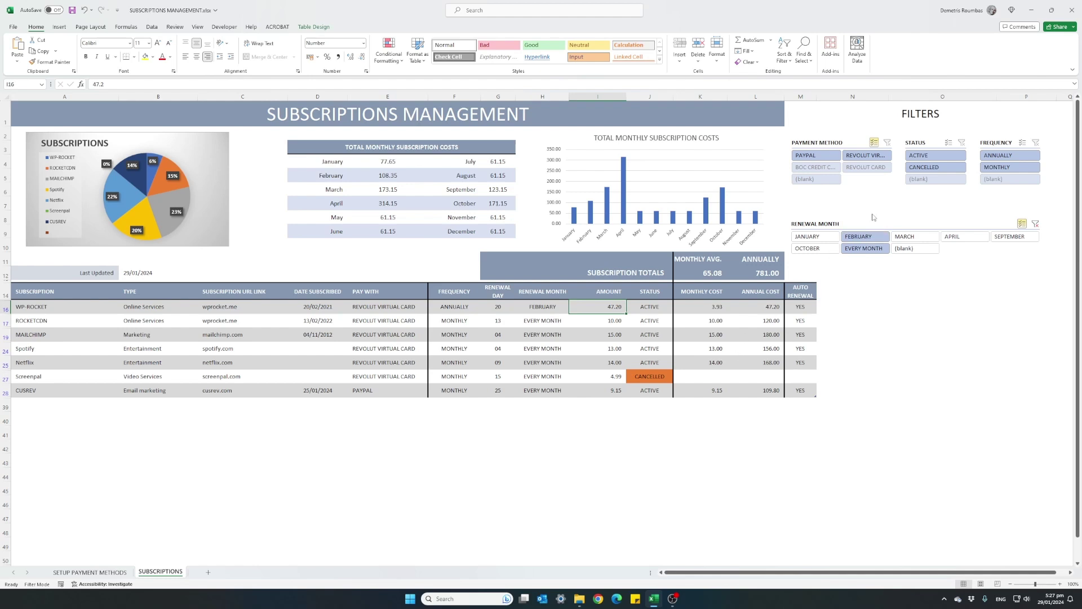
{"action": "left_click", "coordinate": [936, 159]}
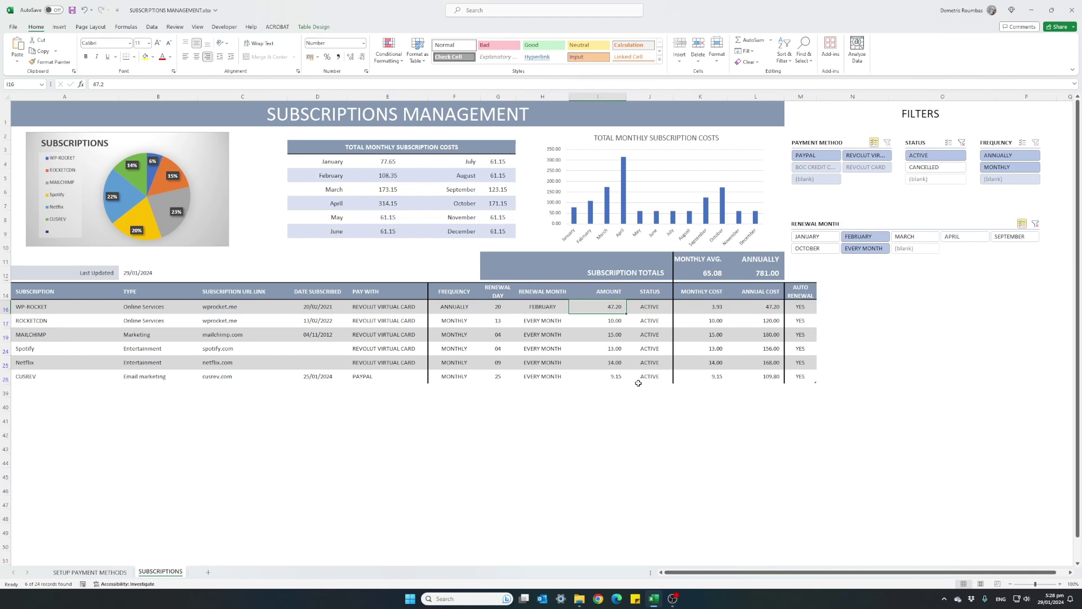
{"action": "left_click_drag", "start_coordinate": [601, 309], "coordinate": [600, 377]}
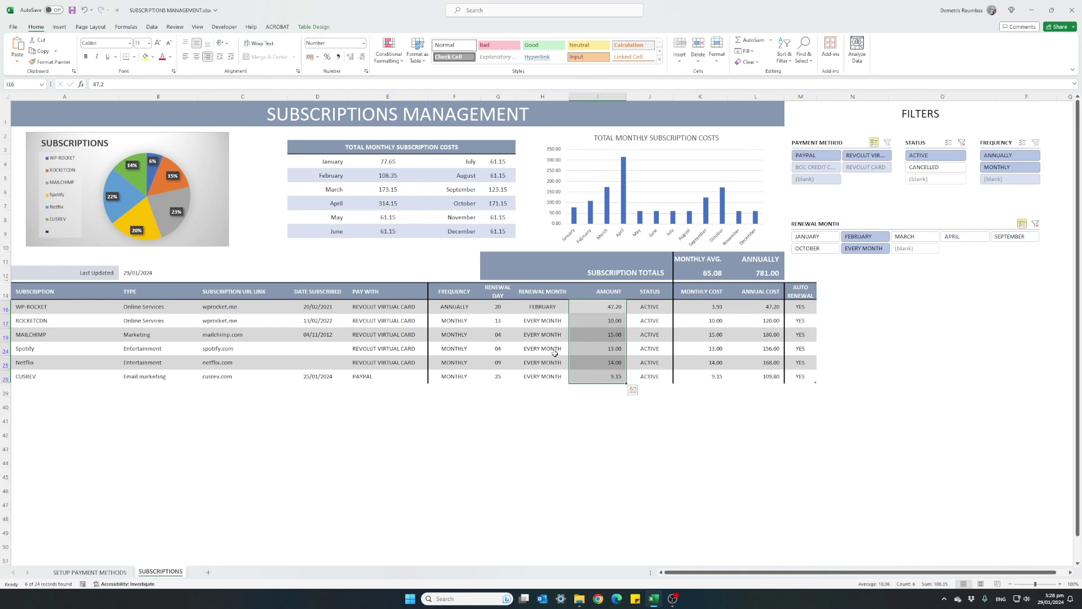
Inspect the February total's formula, then clear the Status and Renewal Month filters.
{"action": "left_click", "coordinate": [369, 178]}
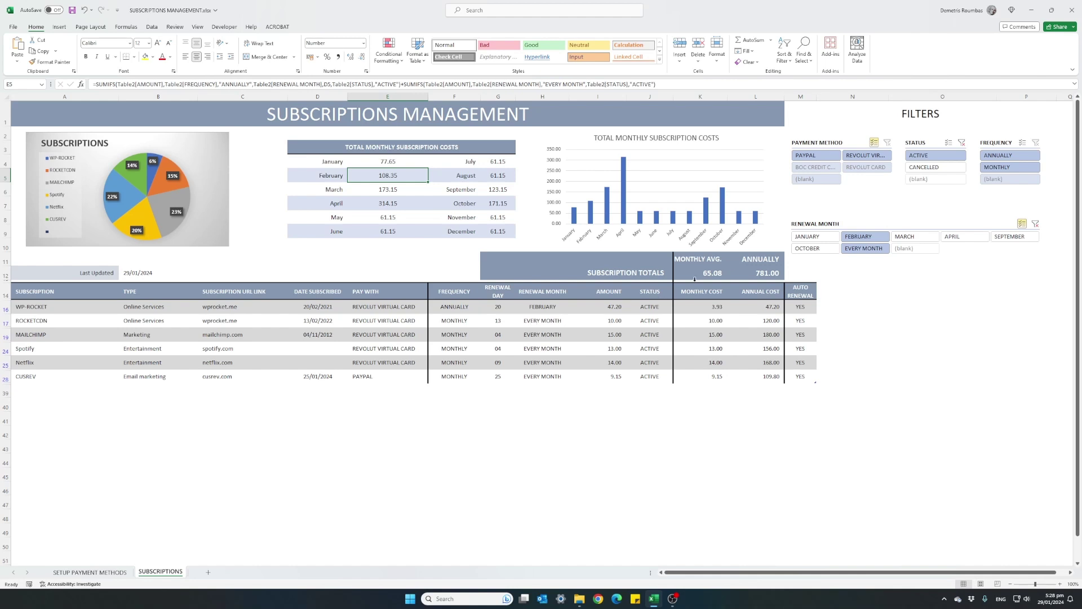
{"action": "left_click", "coordinate": [962, 144]}
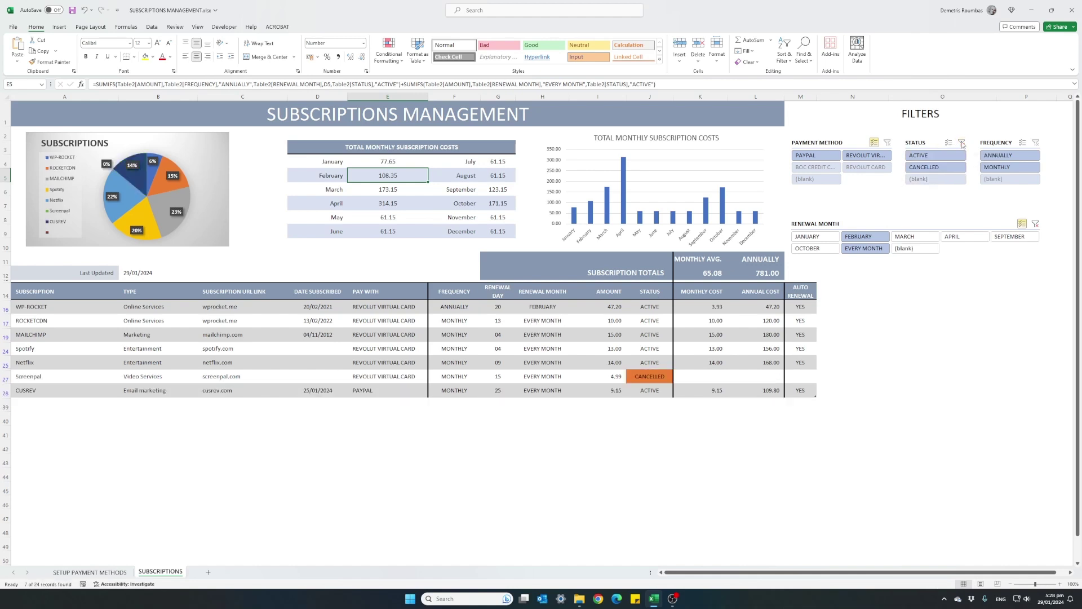
{"action": "left_click", "coordinate": [1036, 224]}
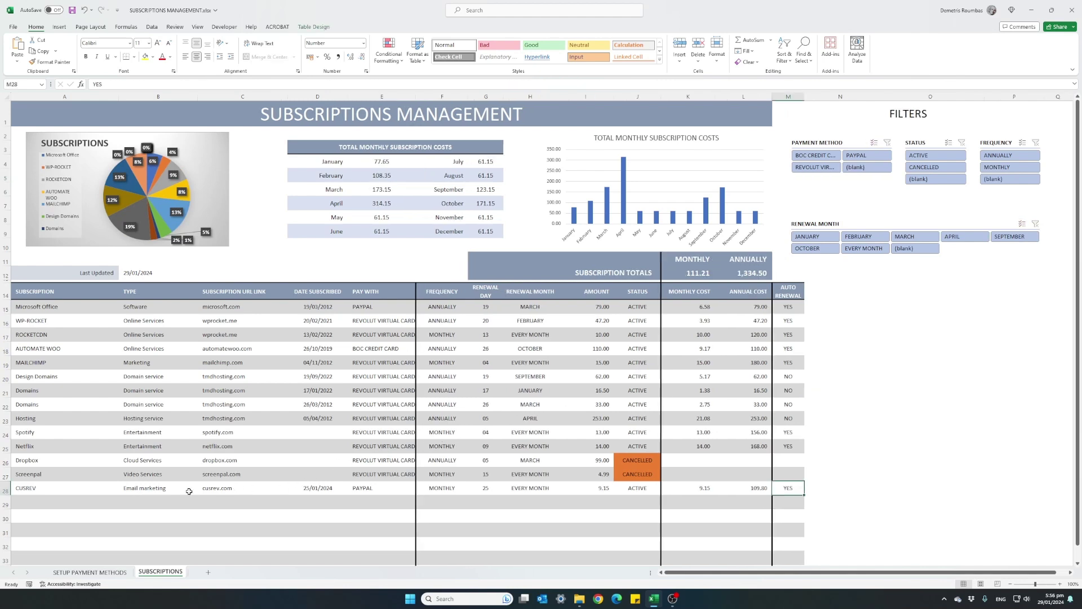
Start row 29 with CANVA, type Design, URL canva.com and subscribed date 29/01/2024.
{"action": "left_click", "coordinate": [35, 501]}
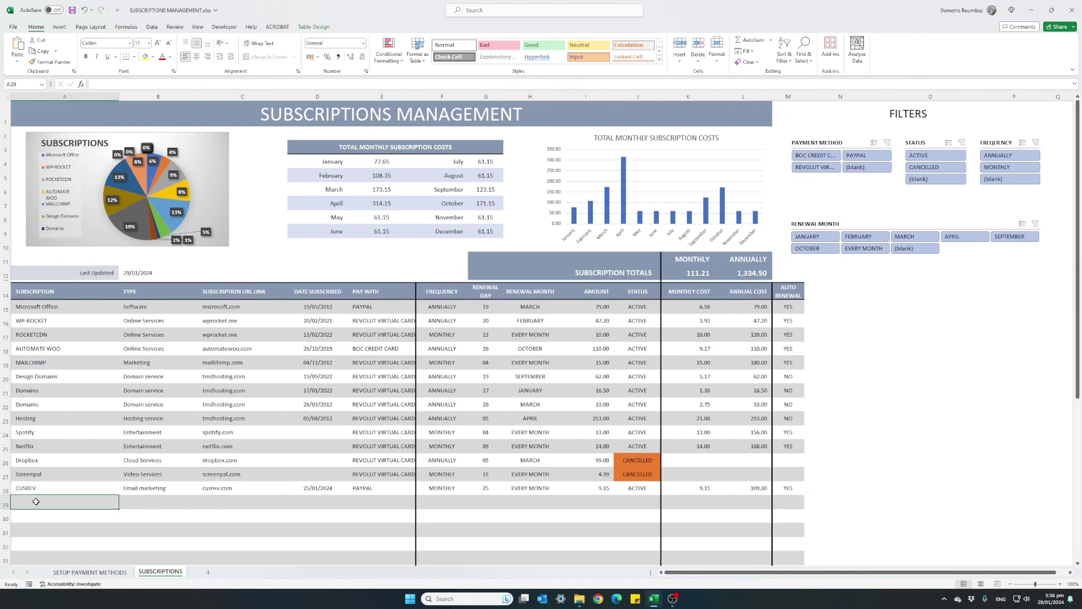
{"action": "type", "text": "CA"}
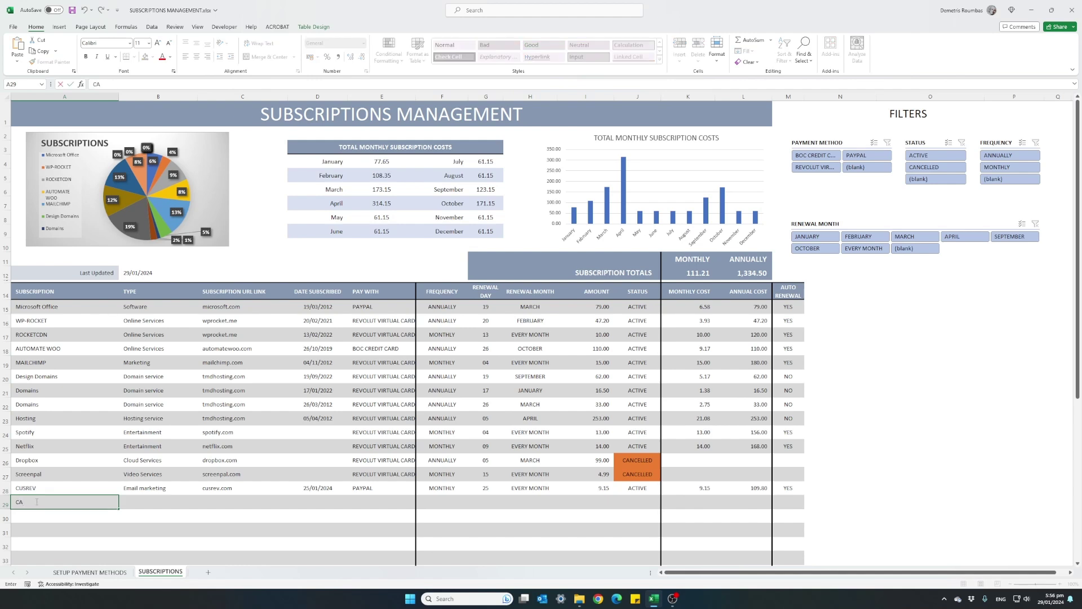
{"action": "type", "text": "NVA"}
{"action": "key", "text": "Tab"}
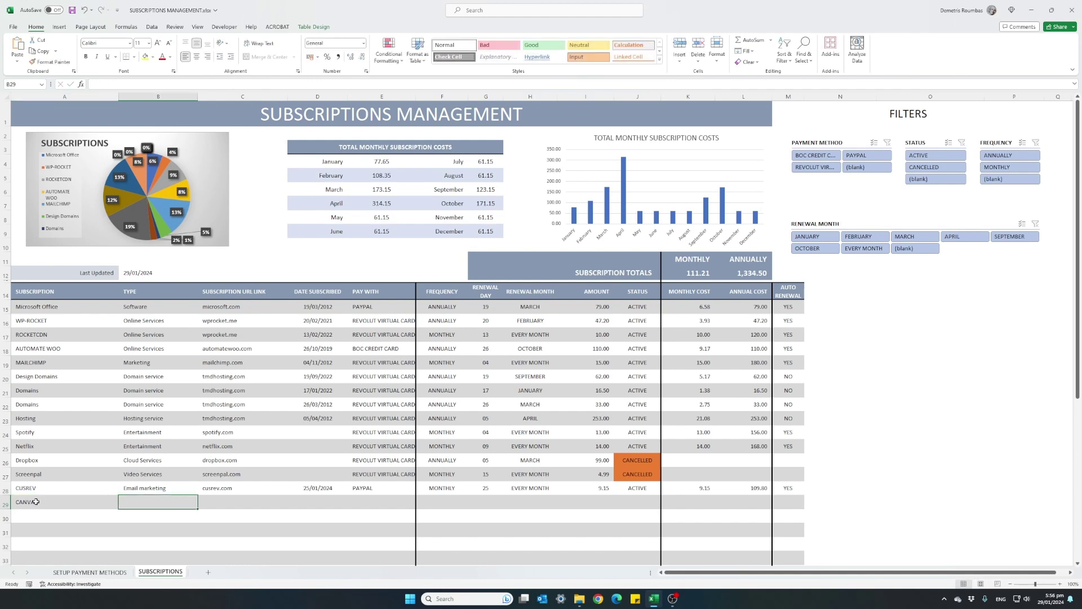
{"action": "type", "text": "dES"}
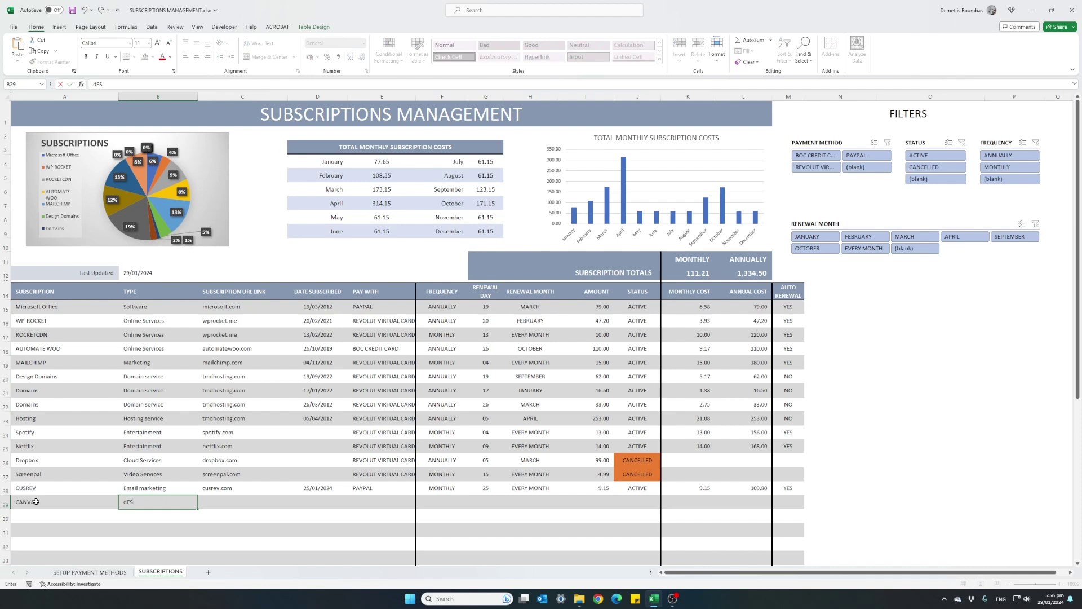
{"action": "type", "text": "IGsign"}
{"action": "key", "text": "Tab"}
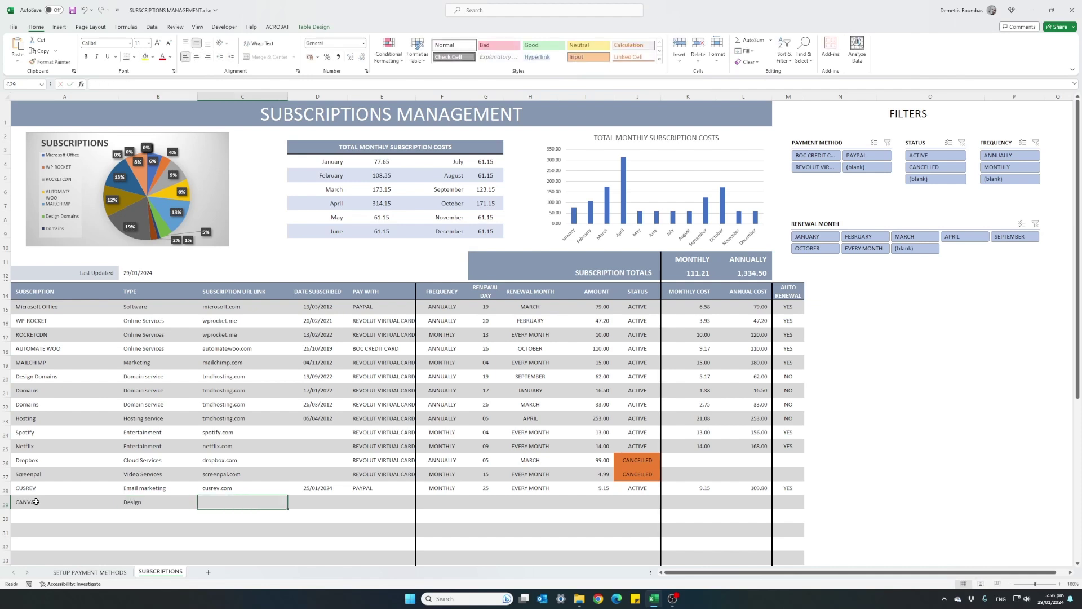
{"action": "type", "text": "canva.com"}
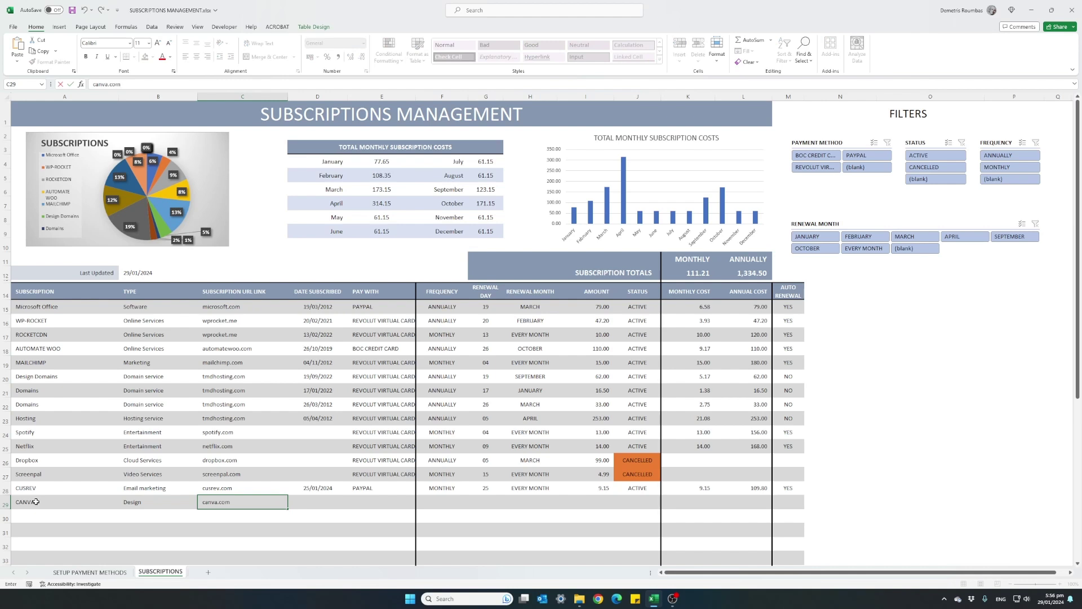
{"action": "key", "text": "Tab"}
{"action": "type", "text": "29/01/"}
{"action": "type", "text": "2024"}
{"action": "key", "text": "Tab"}
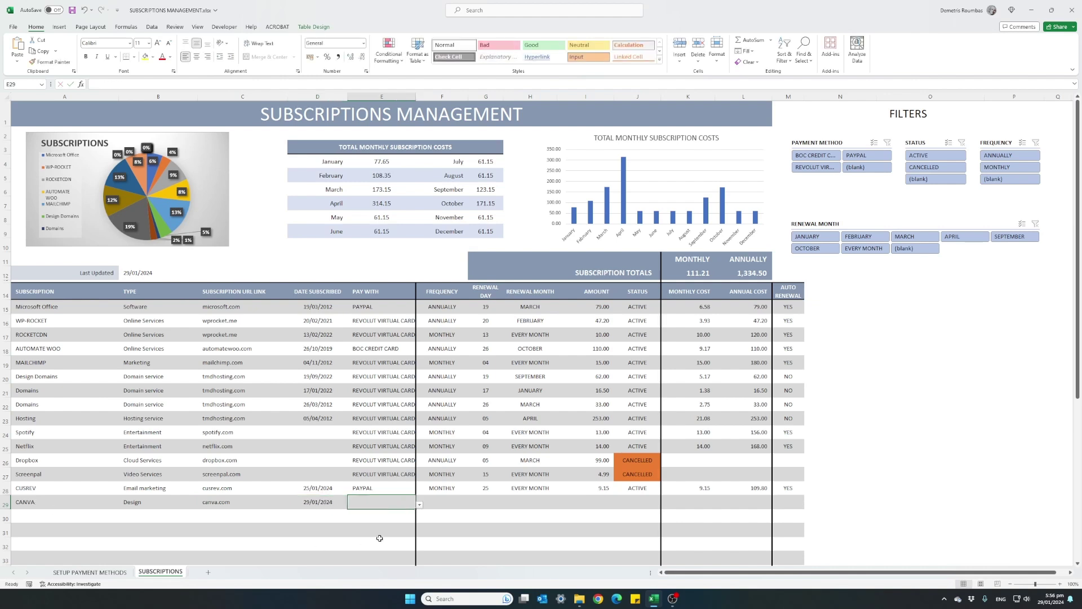
Set the CANVA row to PAYPAL, MONTHLY, renewal day 28 and EVERY MONTH.
{"action": "left_click", "coordinate": [420, 504]}
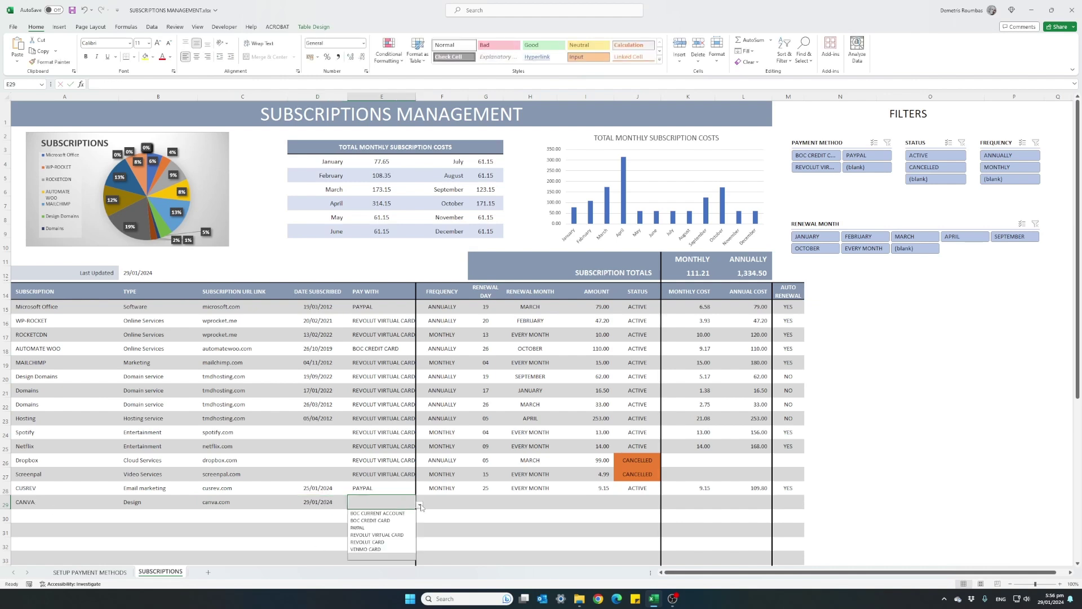
{"action": "left_click", "coordinate": [380, 528]}
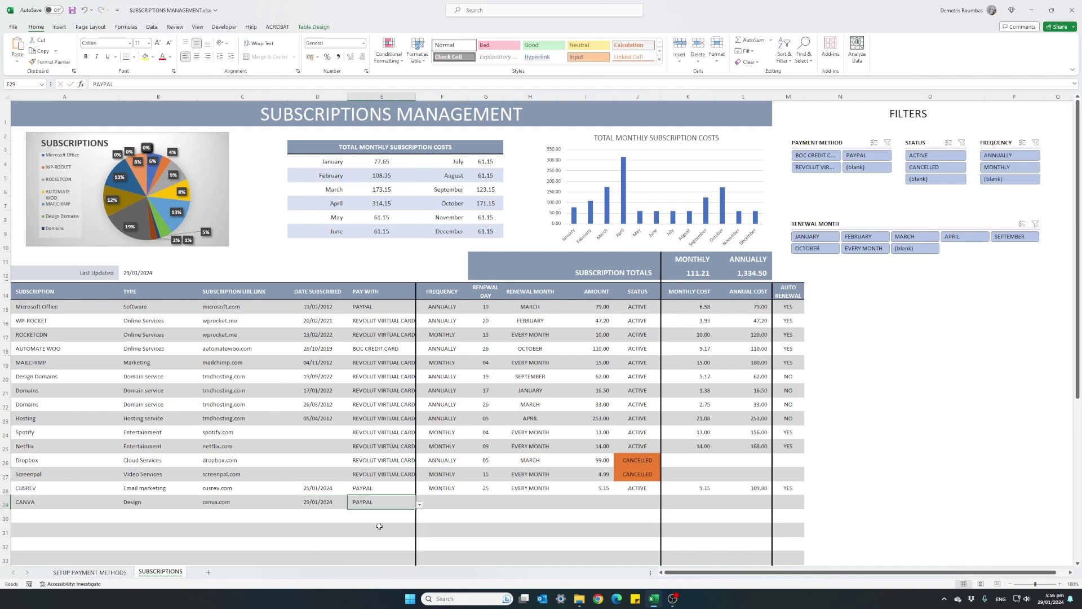
{"action": "left_click", "coordinate": [447, 503]}
{"action": "left_click", "coordinate": [472, 505]}
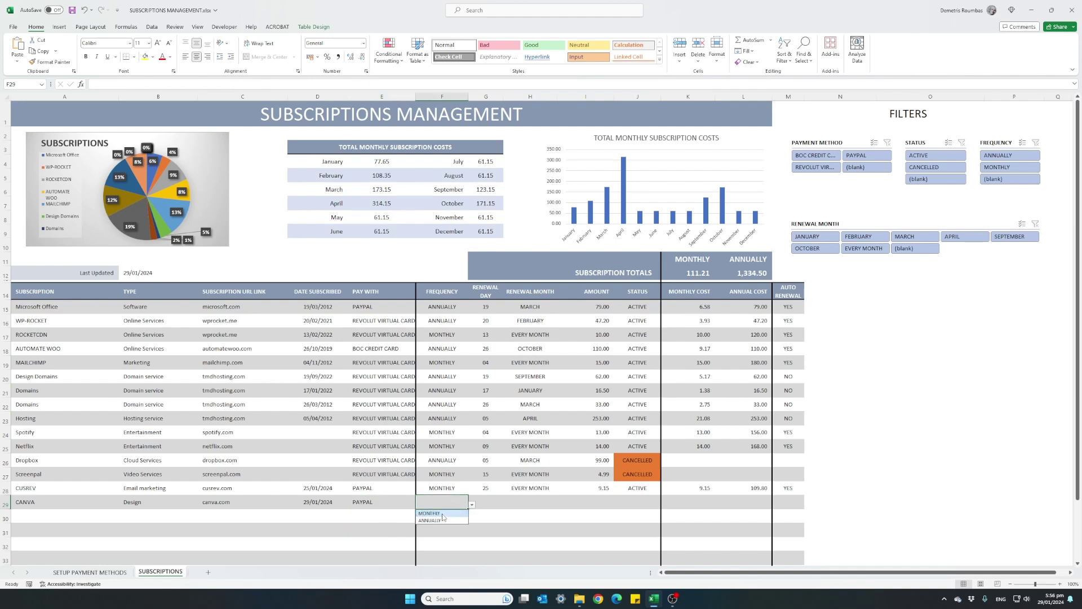
{"action": "left_click", "coordinate": [447, 511]}
{"action": "left_click", "coordinate": [528, 503]}
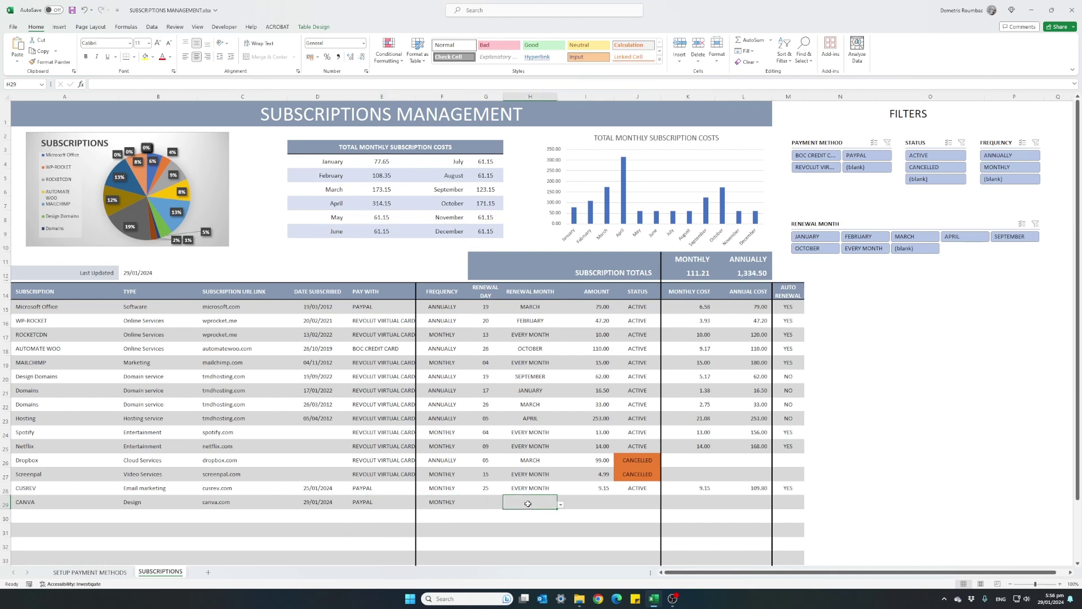
{"action": "left_click", "coordinate": [481, 503]}
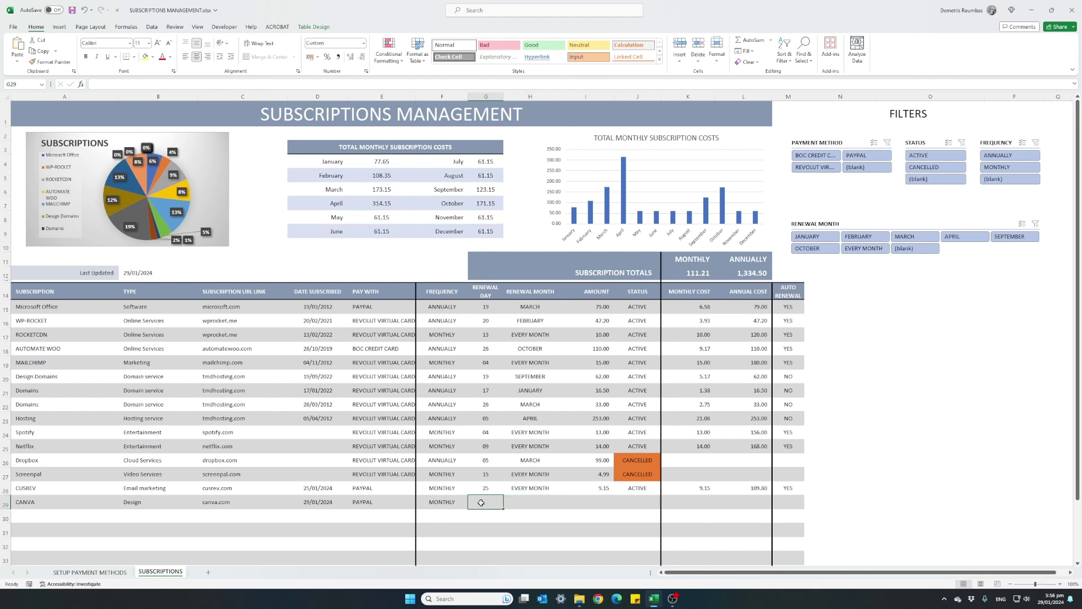
{"action": "type", "text": "28"}
{"action": "key", "text": "Tab"}
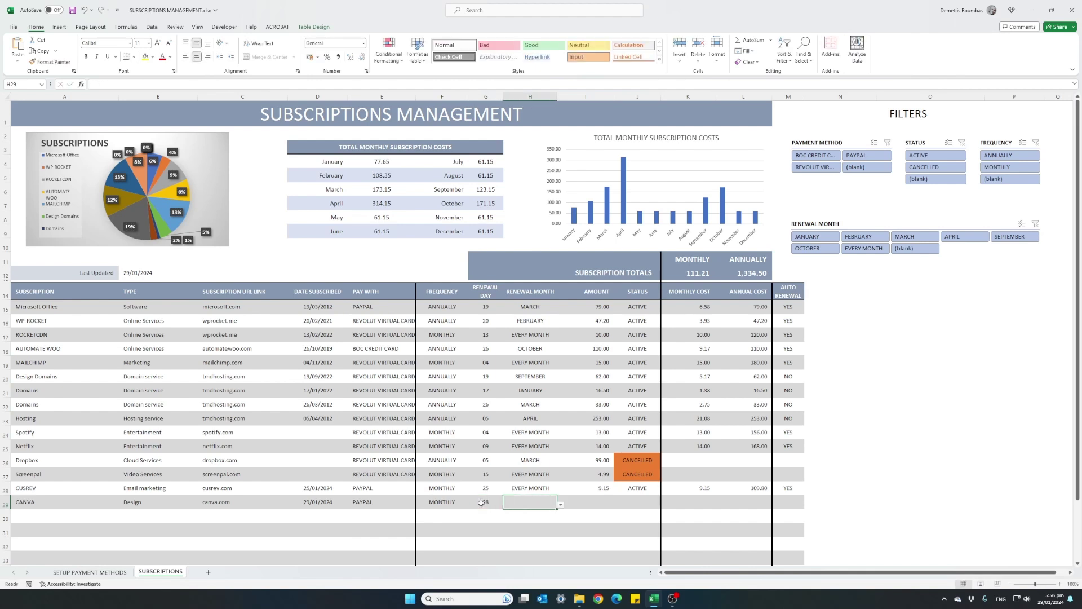
{"action": "left_click", "coordinate": [561, 505]}
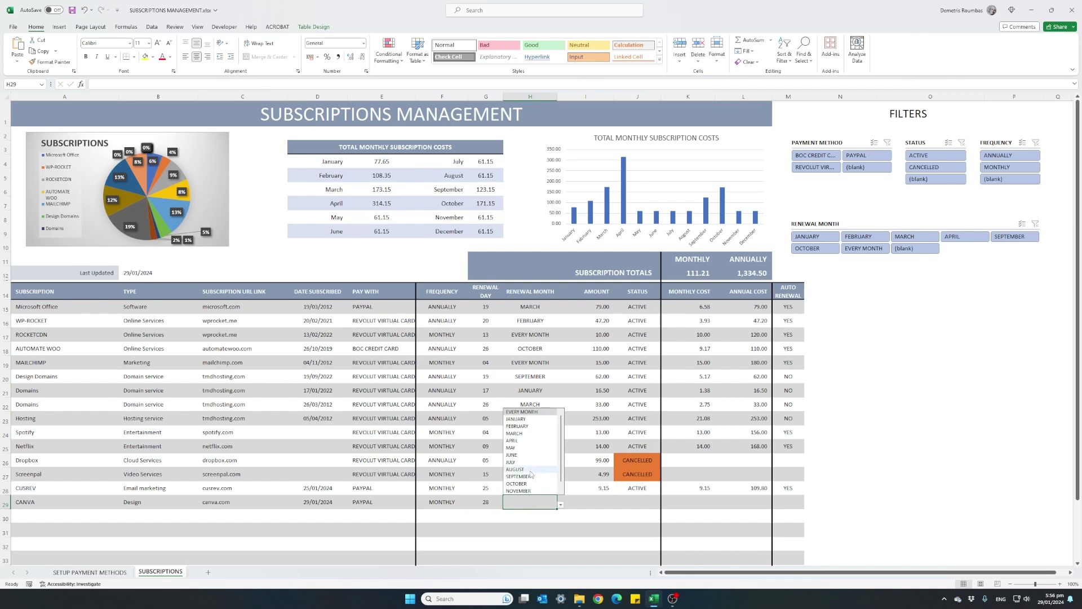
{"action": "left_click", "coordinate": [524, 412]}
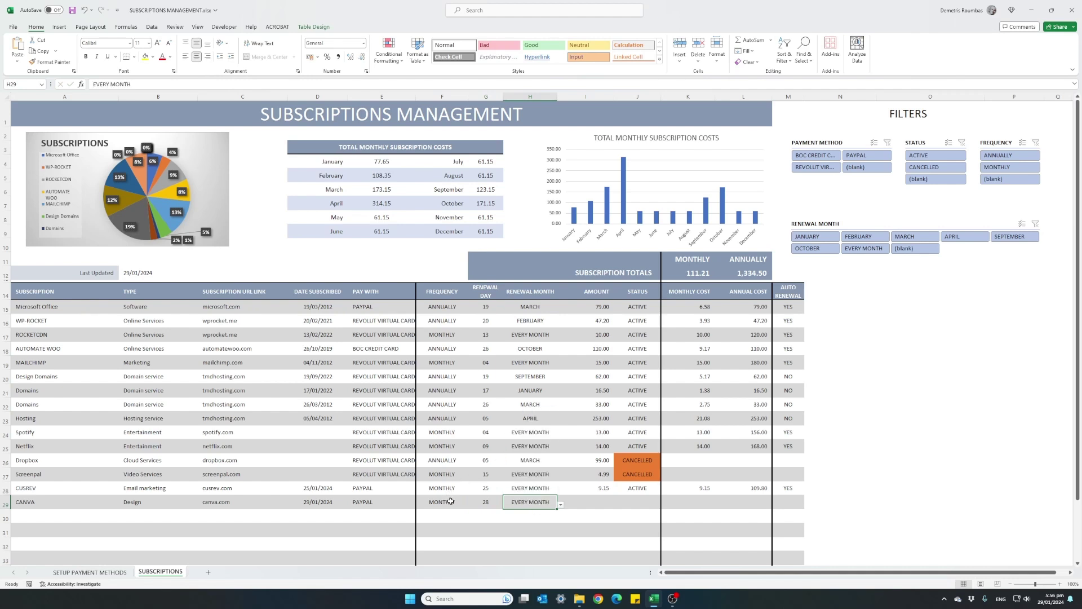
Enter amount 12 (correcting 11.99), set status ACTIVE and auto-renewal YES.
{"action": "left_click", "coordinate": [597, 501]}
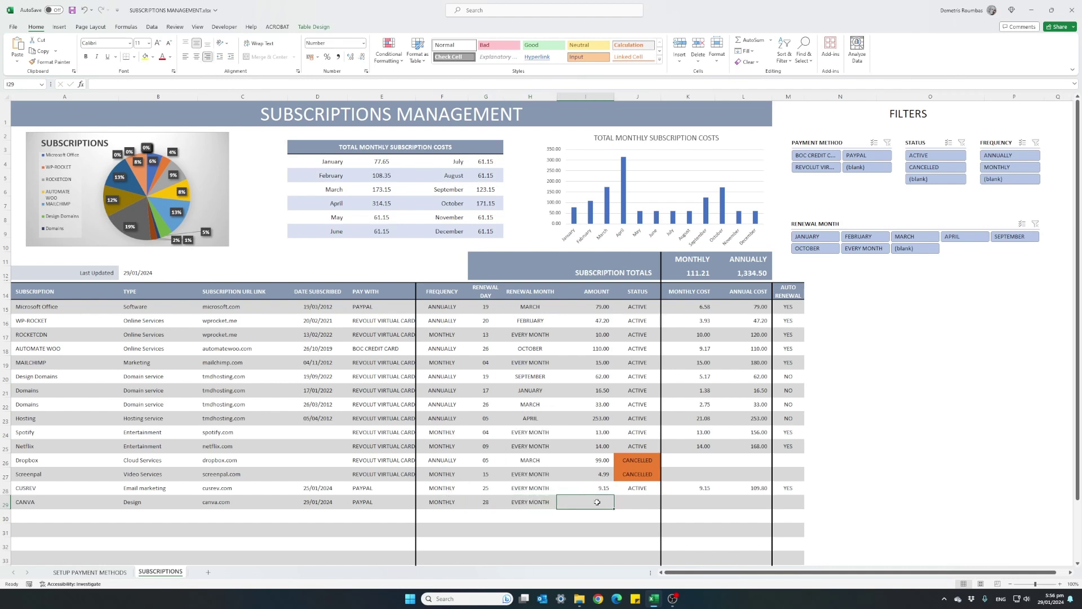
{"action": "type", "text": "11.99"}
{"action": "key", "text": "Tab"}
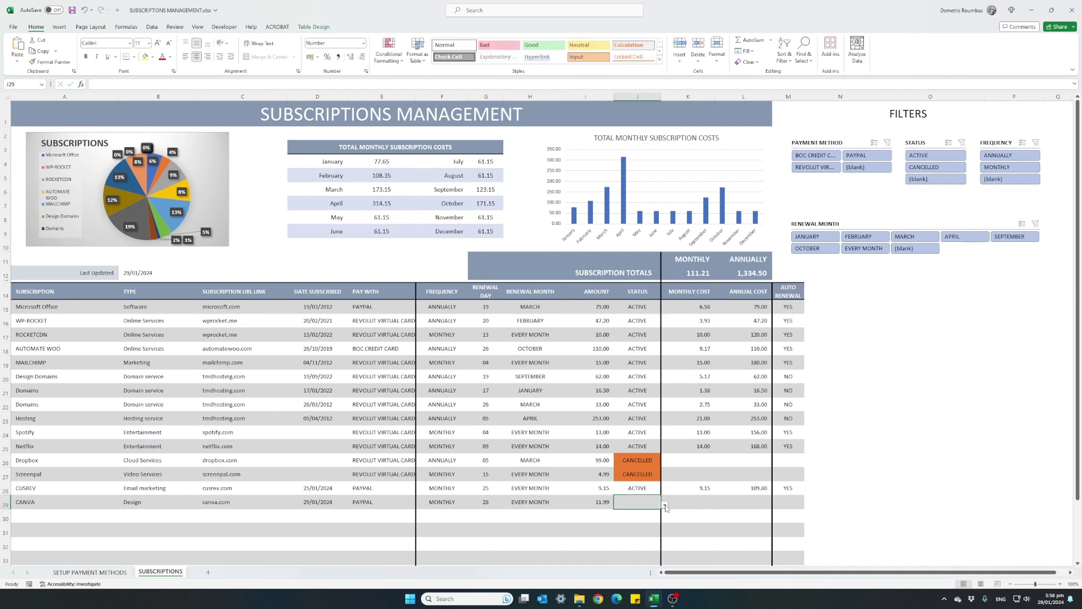
{"action": "left_click", "coordinate": [588, 505]}
{"action": "type", "text": "12"}
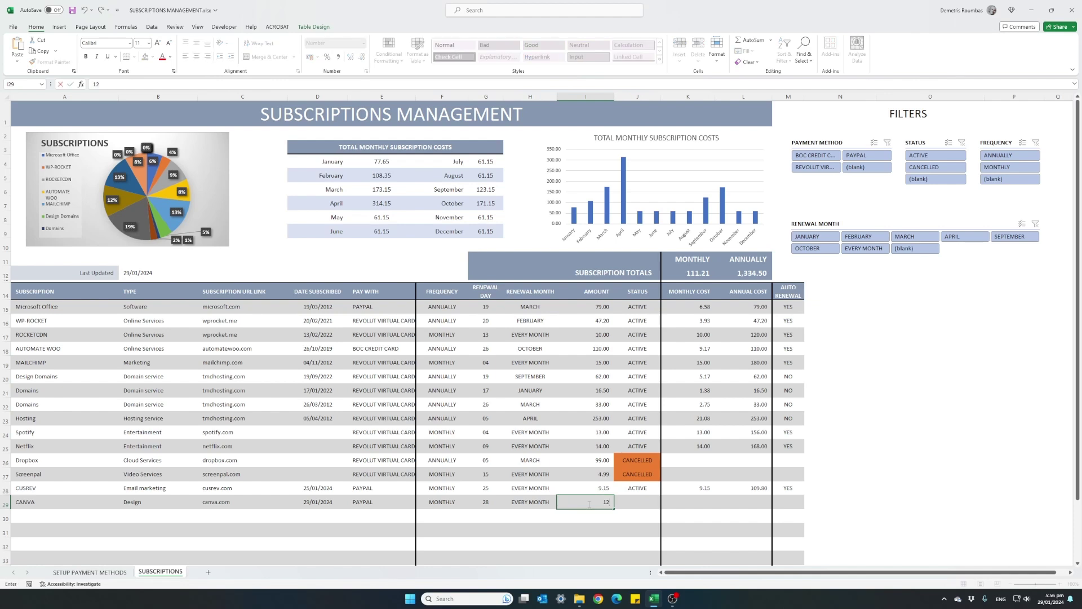
{"action": "key", "text": "Tab"}
{"action": "left_click", "coordinate": [665, 505]}
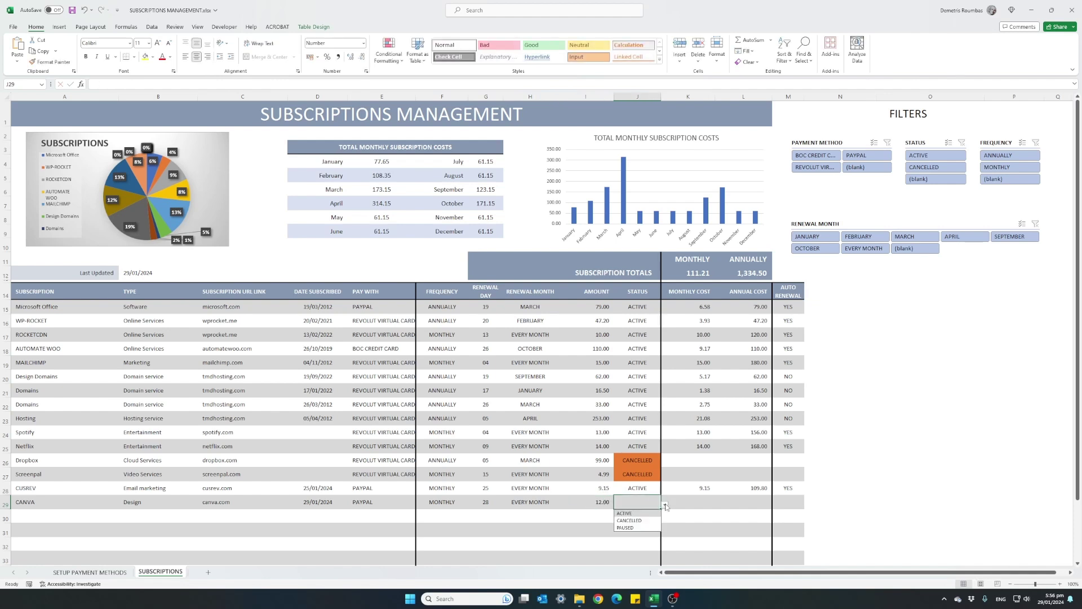
{"action": "left_click", "coordinate": [625, 513]}
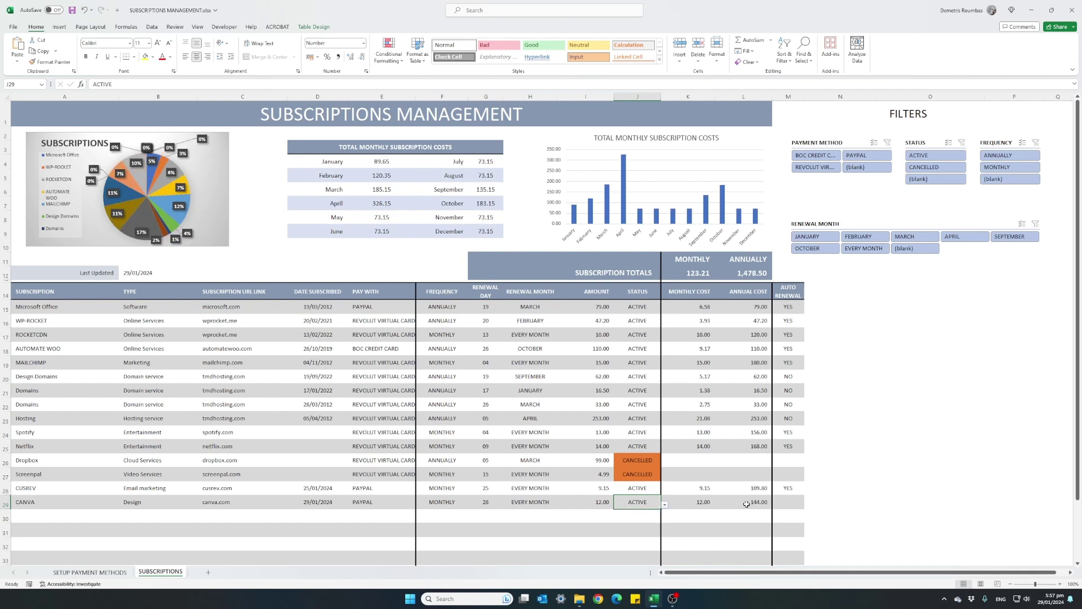
{"action": "left_click", "coordinate": [794, 505]}
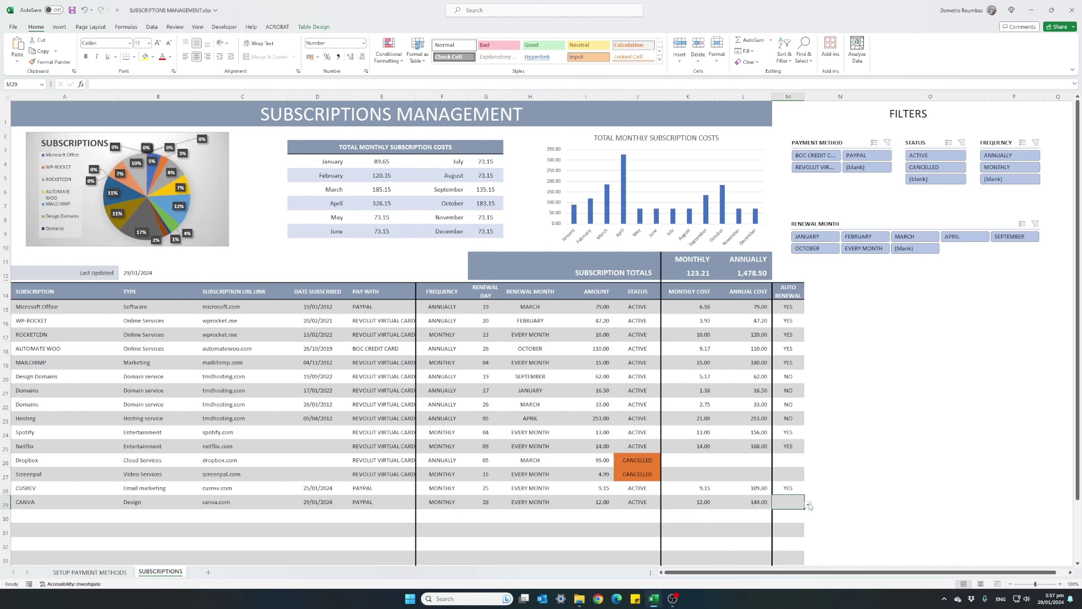
{"action": "left_click", "coordinate": [808, 506]}
{"action": "left_click", "coordinate": [792, 513]}
Enter the test value 'sdf' in cell A39 so the subscriptions table auto-expands to row 39.
{"action": "scroll", "coordinate": [248, 478], "scroll_direction": "down", "scroll_amount": 3}
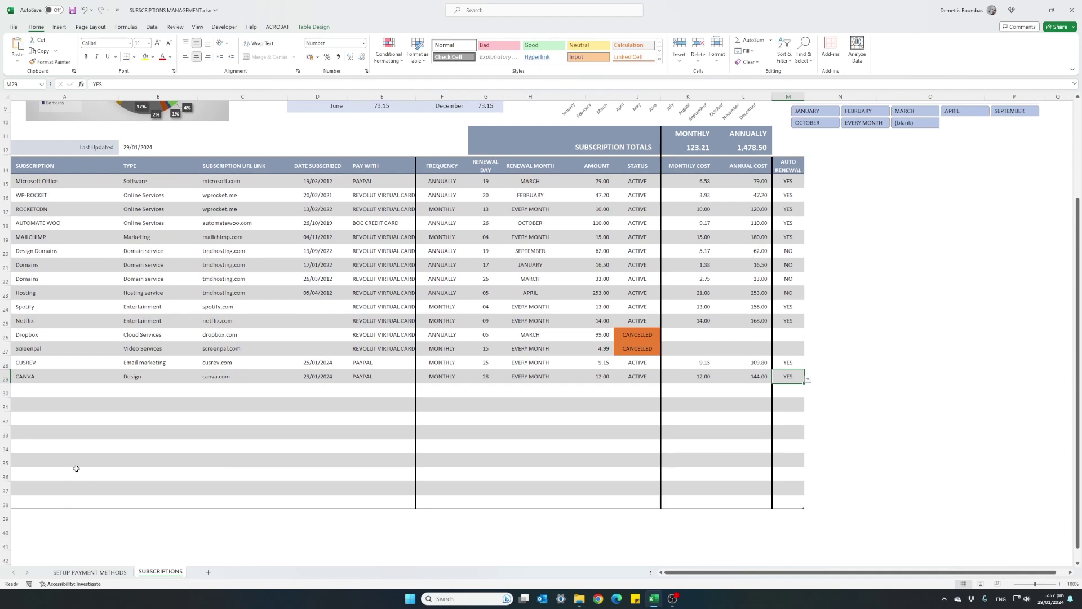
{"action": "left_click", "coordinate": [34, 514]}
{"action": "type", "text": "sdf"}
{"action": "key", "text": "Return"}
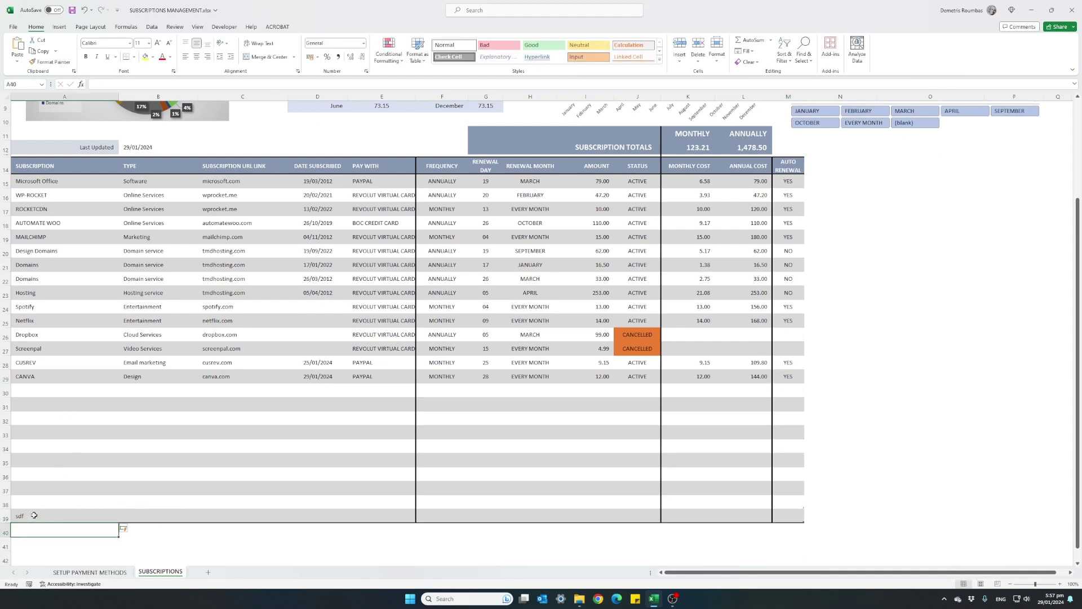
{"action": "left_click", "coordinate": [33, 514]}
{"action": "scroll", "coordinate": [79, 488], "scroll_direction": "up", "scroll_amount": 3}
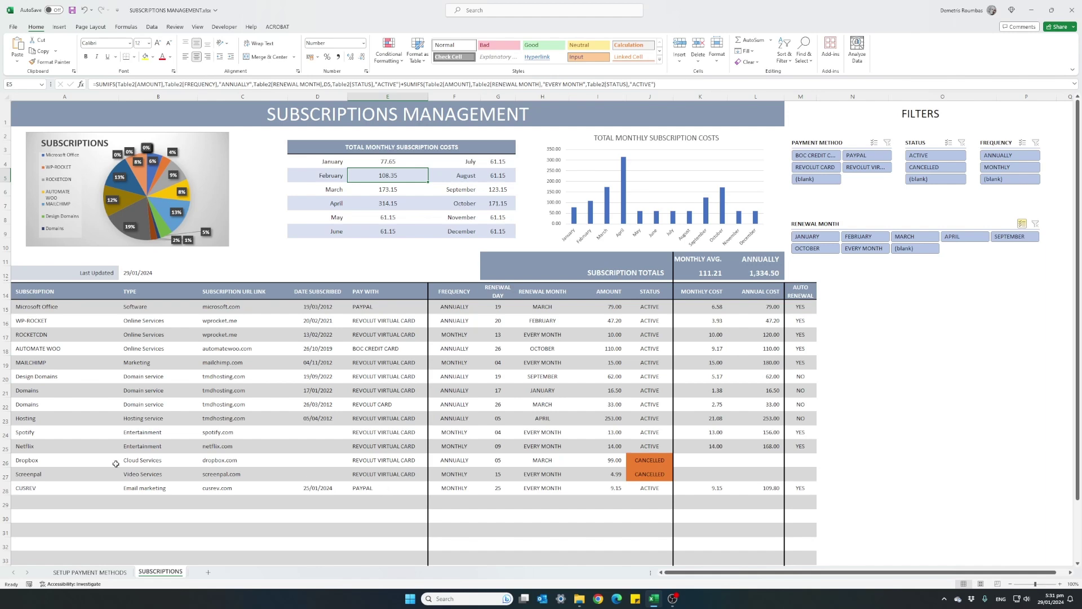
{"action": "left_click", "coordinate": [98, 571]}
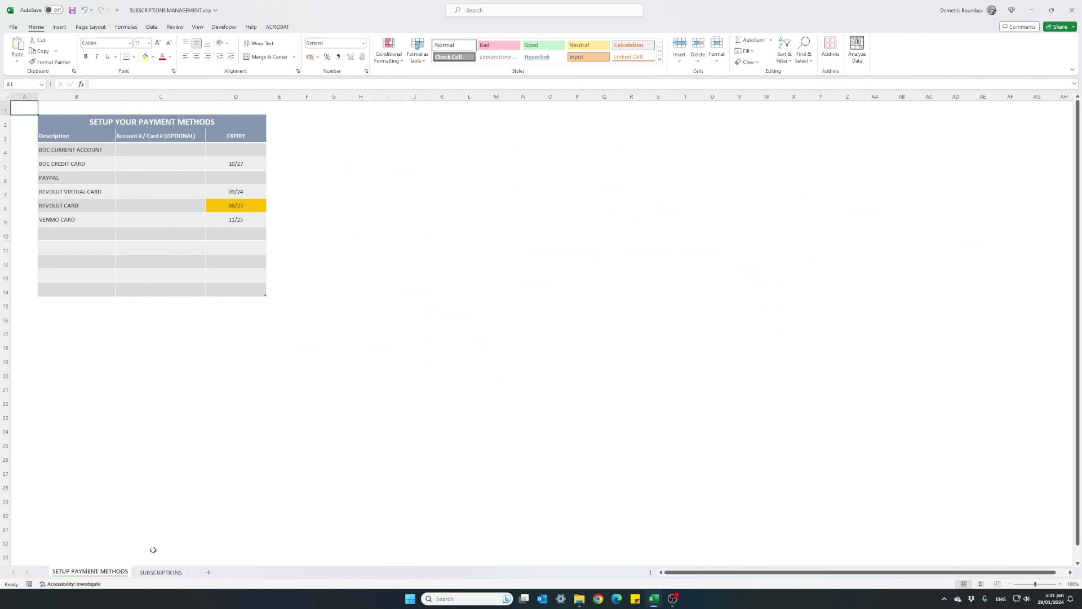
{"action": "left_click", "coordinate": [161, 572]}
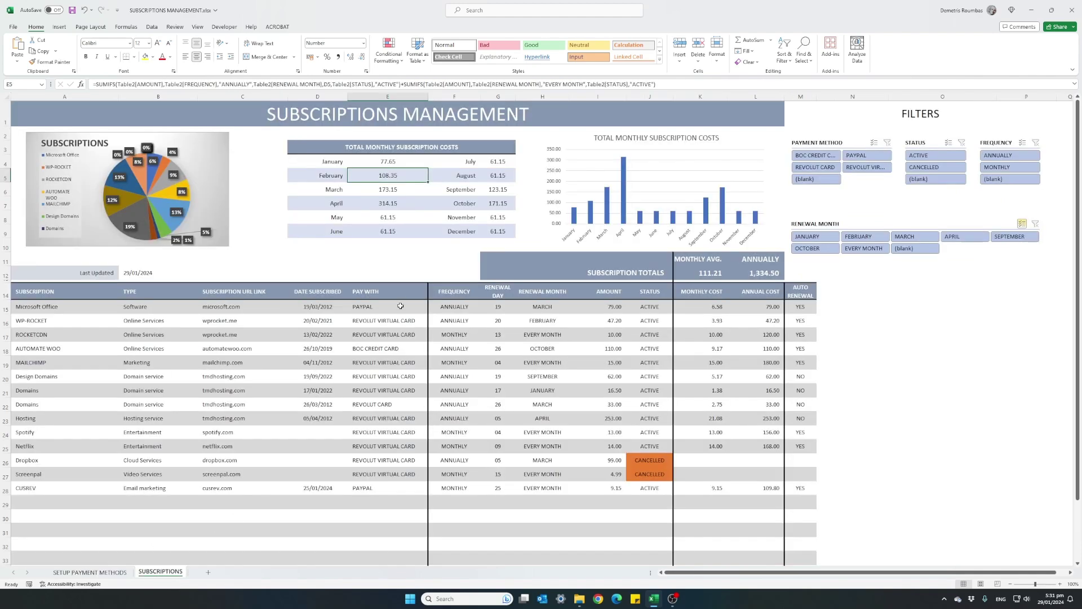